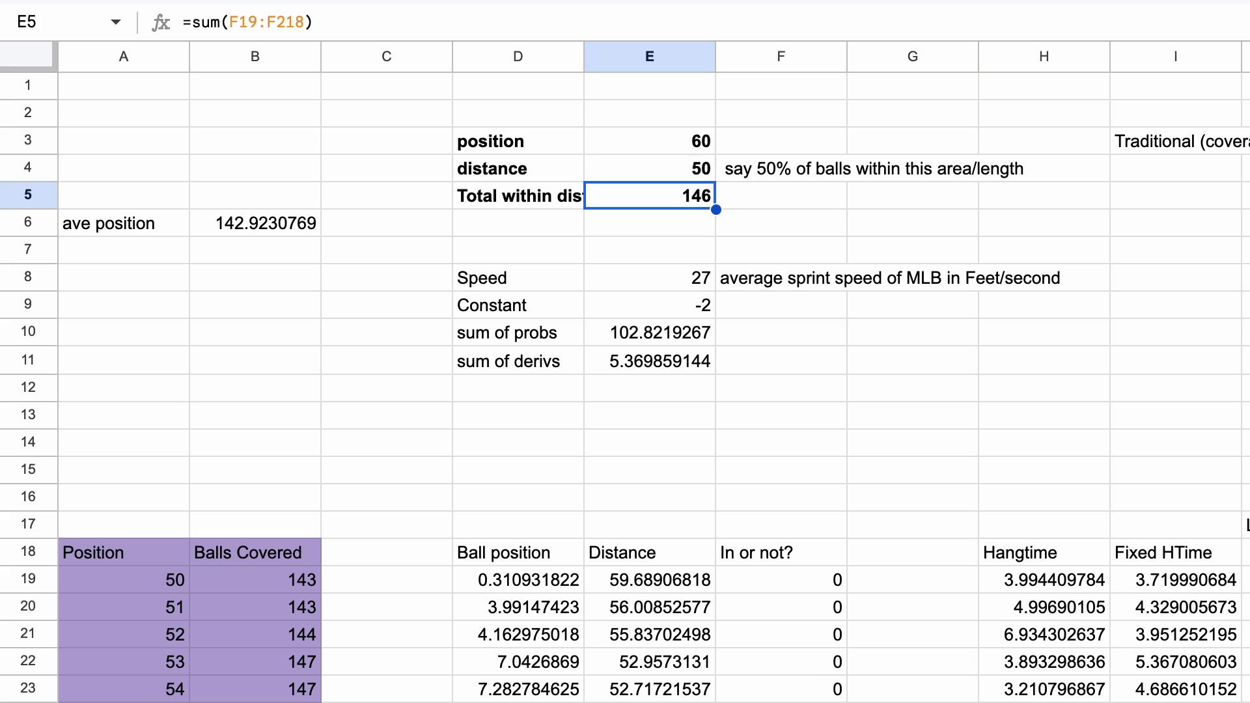
Step: Test positions 59 and 58 in E3, checking the total within distance in E5
text(59)
click(649, 196)
click(649, 140)
text(58)
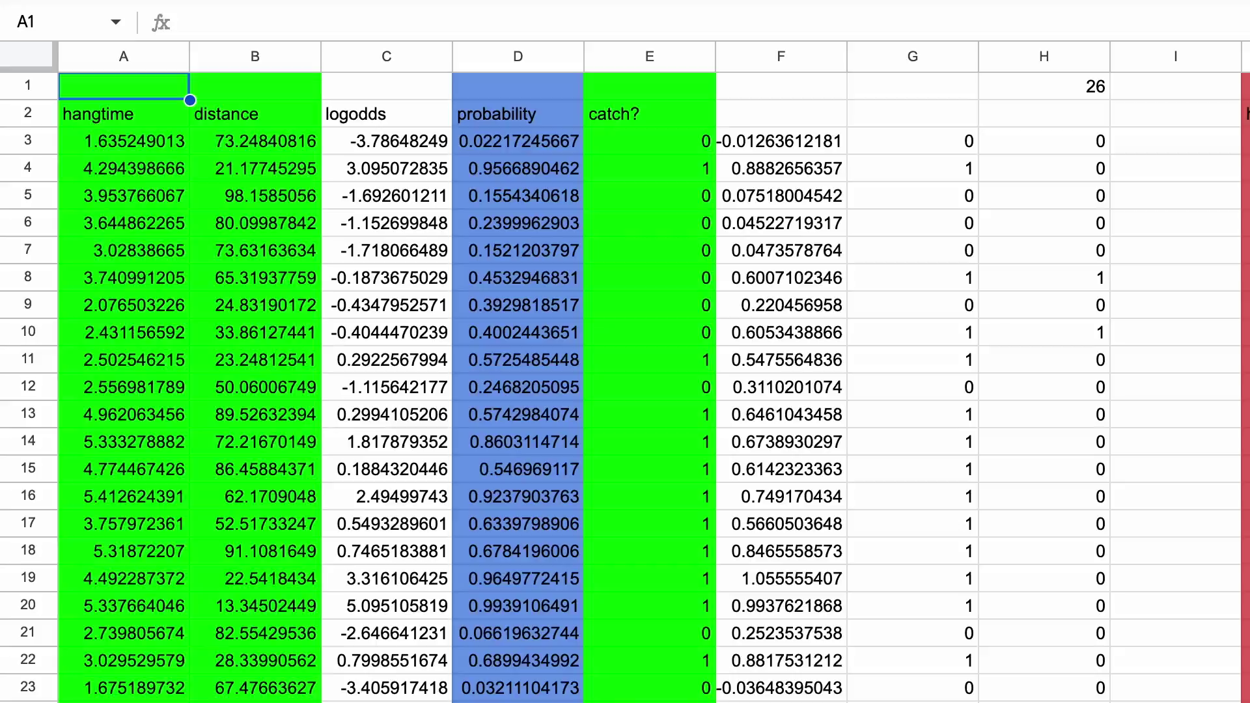
Step: Look through the catch data rows and examine the hangtime, distance and catch? columns
scroll(619, 387, down, 20)
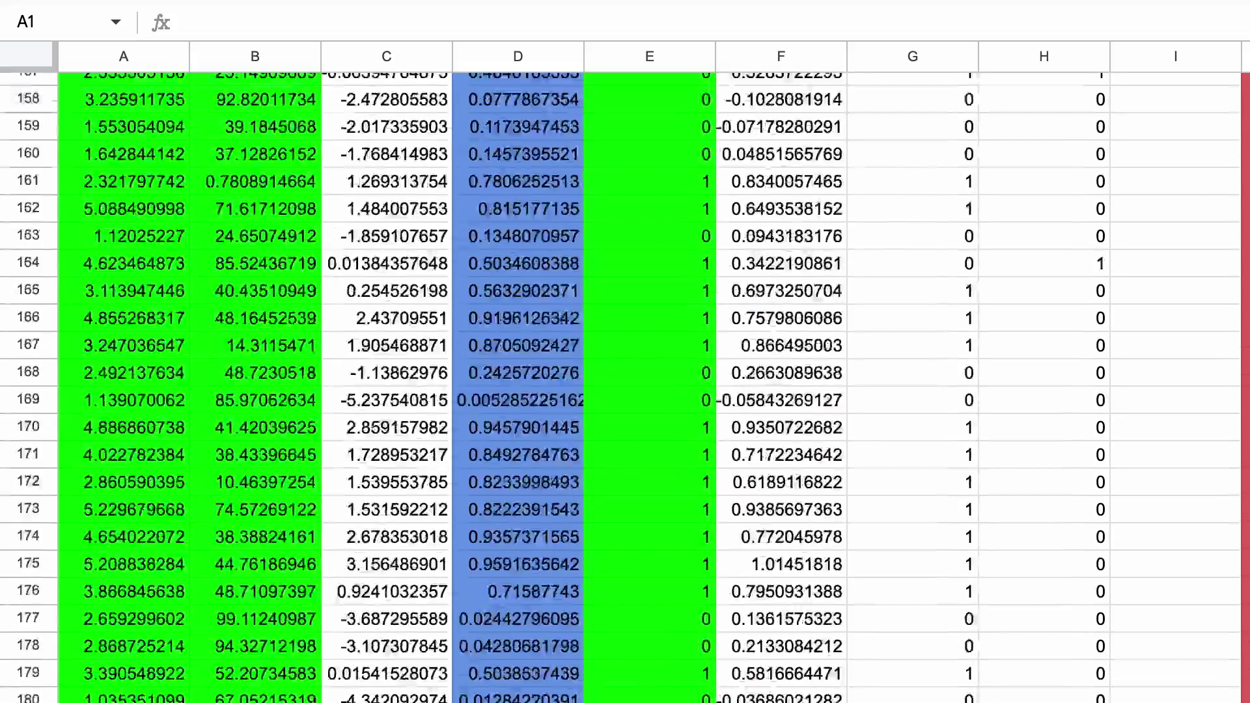
scroll(620, 388, up, 20)
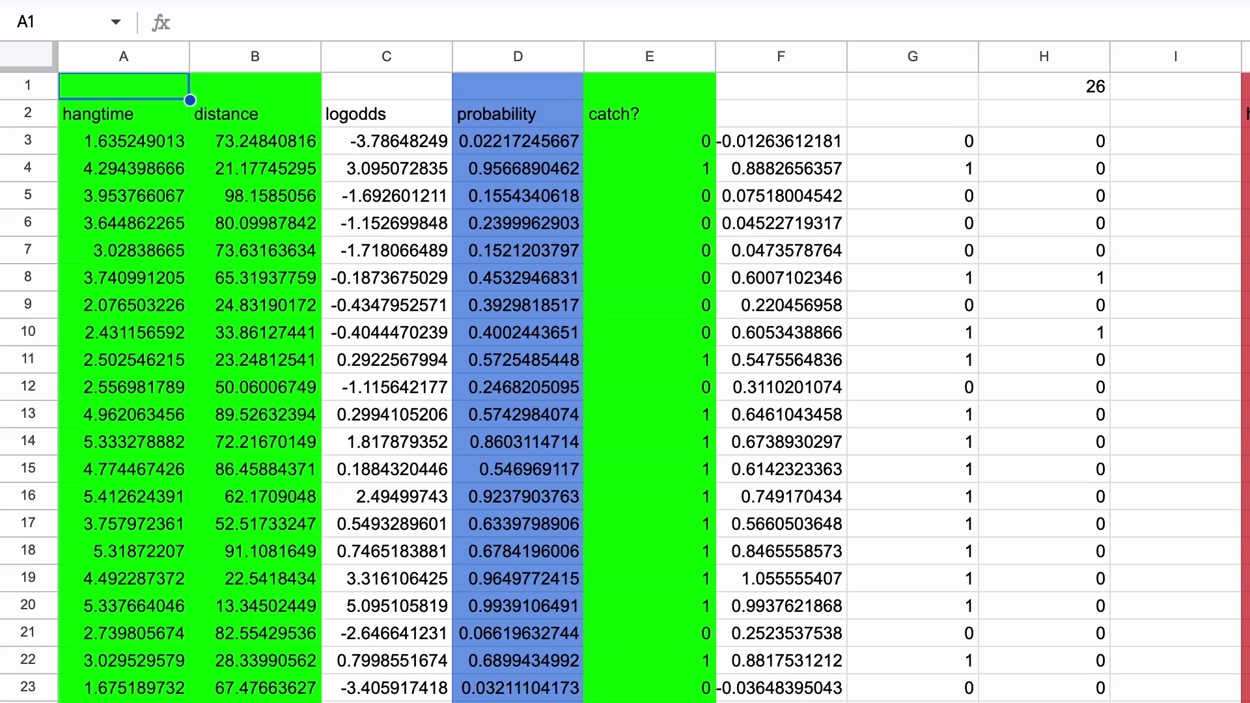
click(123, 113)
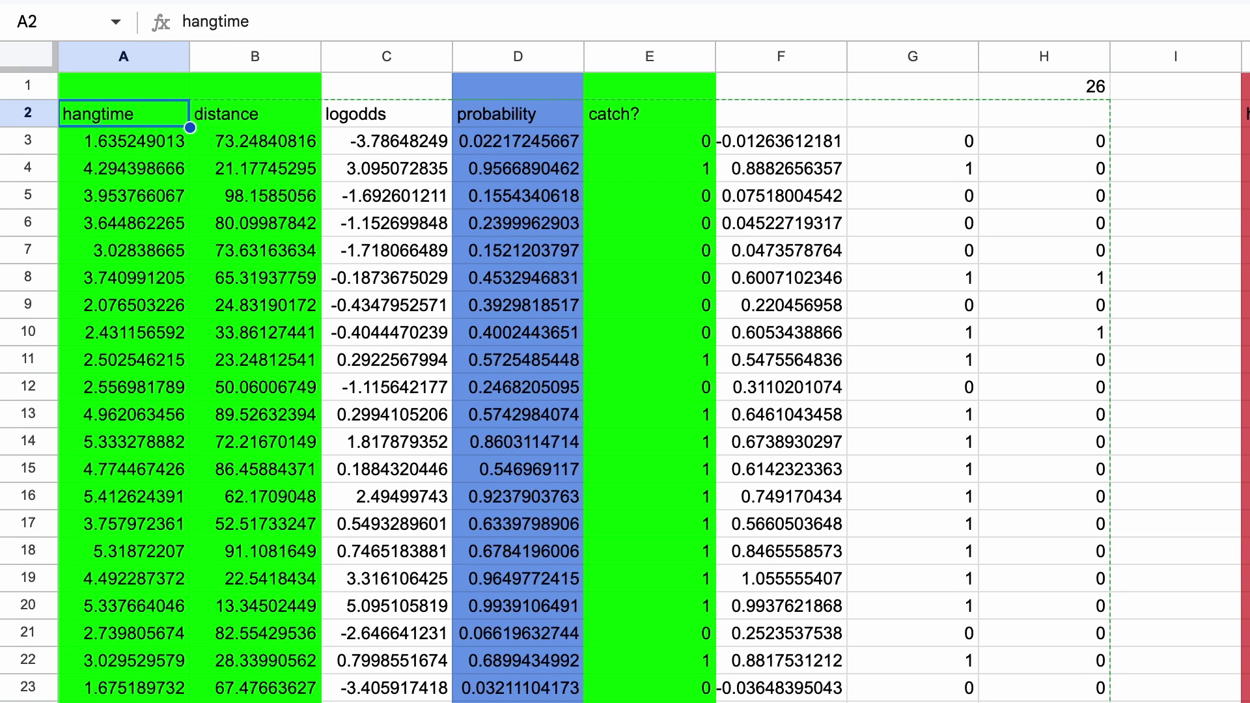
click(254, 113)
click(649, 113)
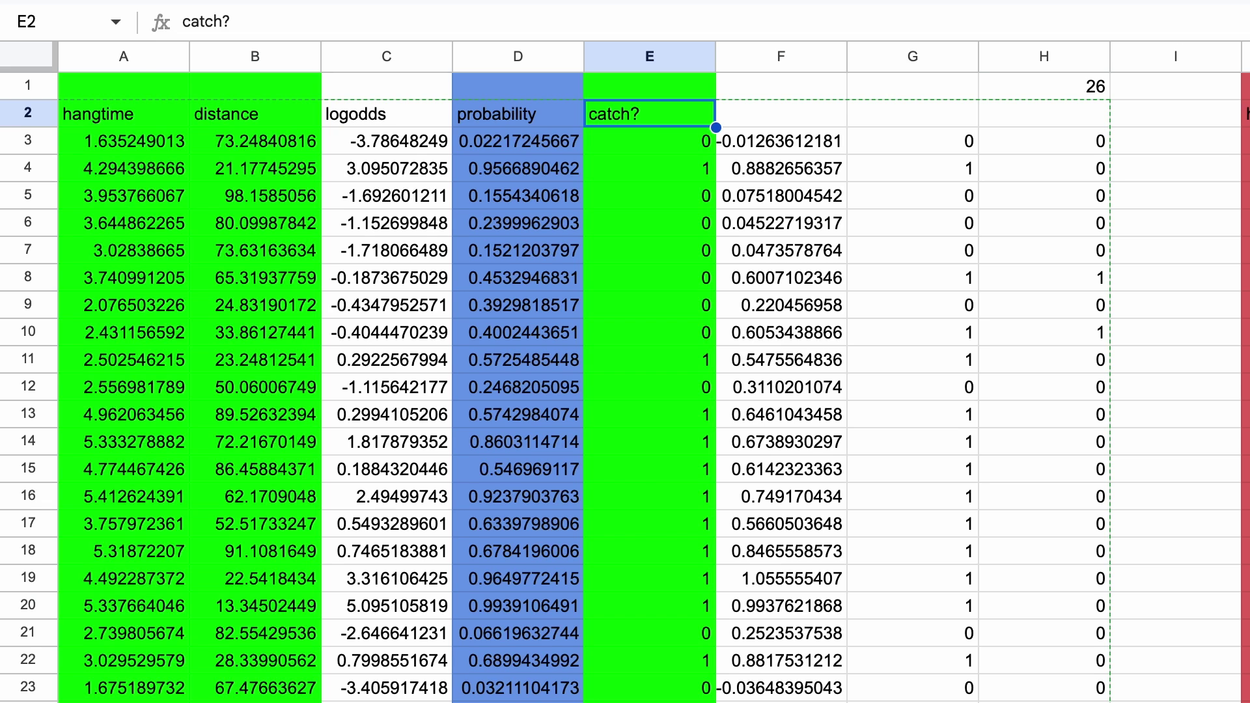
Step: Inspect the formula in J3 and the h-d/27 column header beside the catch column
click(1245, 140)
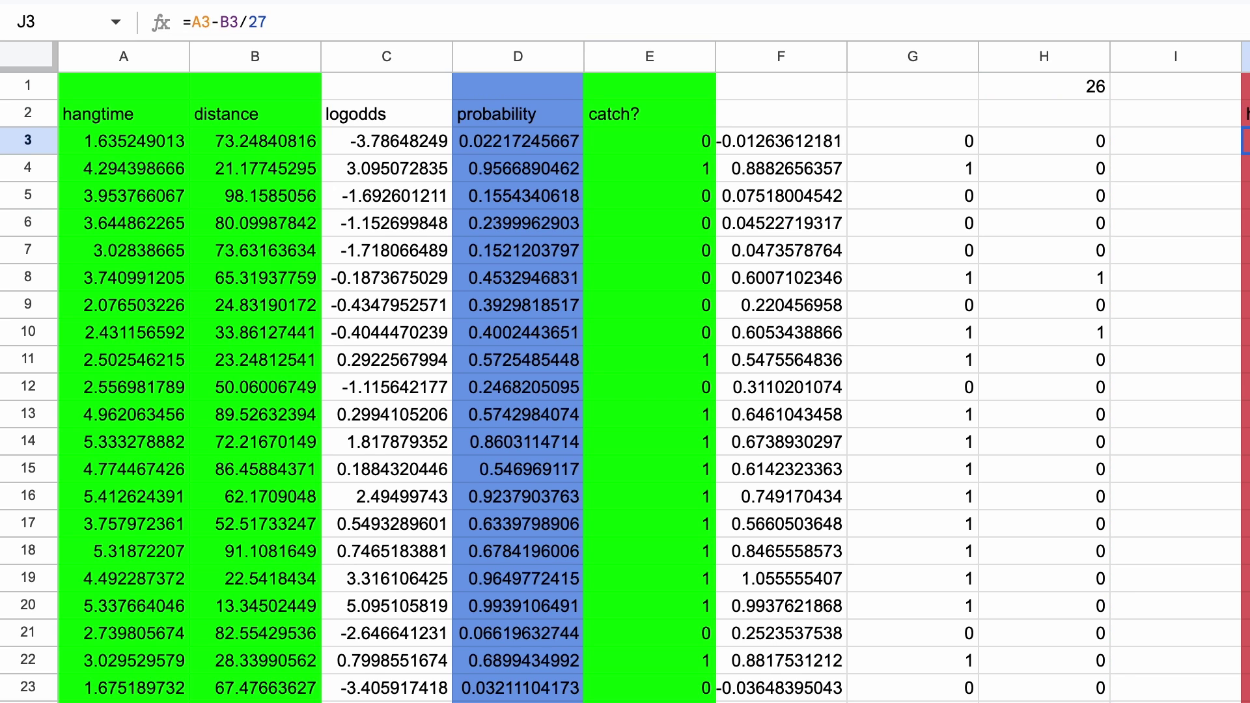
scroll(654, 371, right, 3)
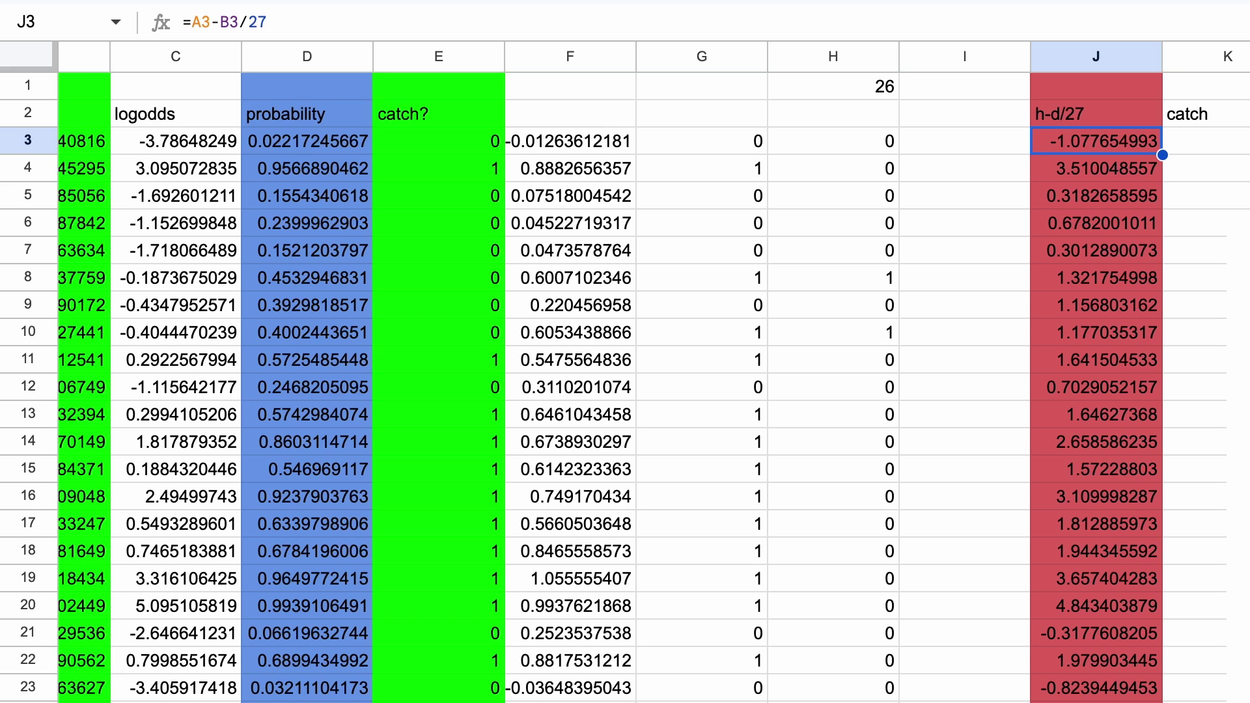
scroll(654, 372, right, 1)
click(1054, 113)
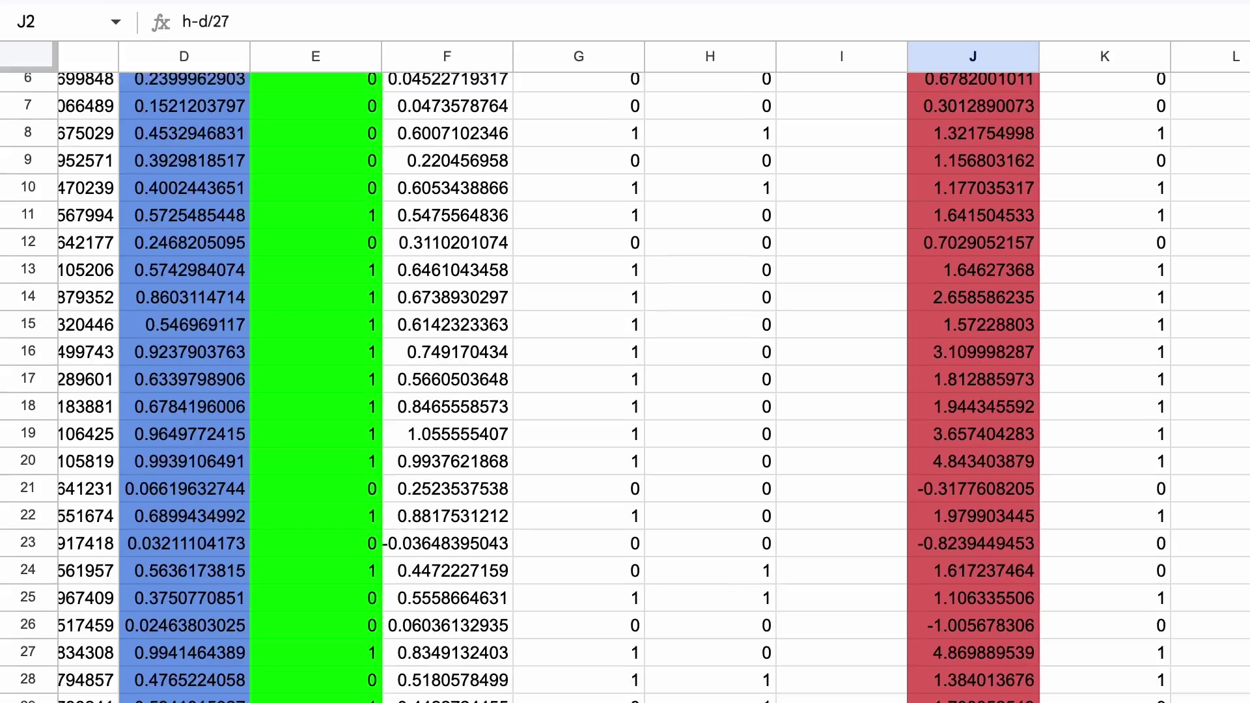
scroll(625, 371, up, 3)
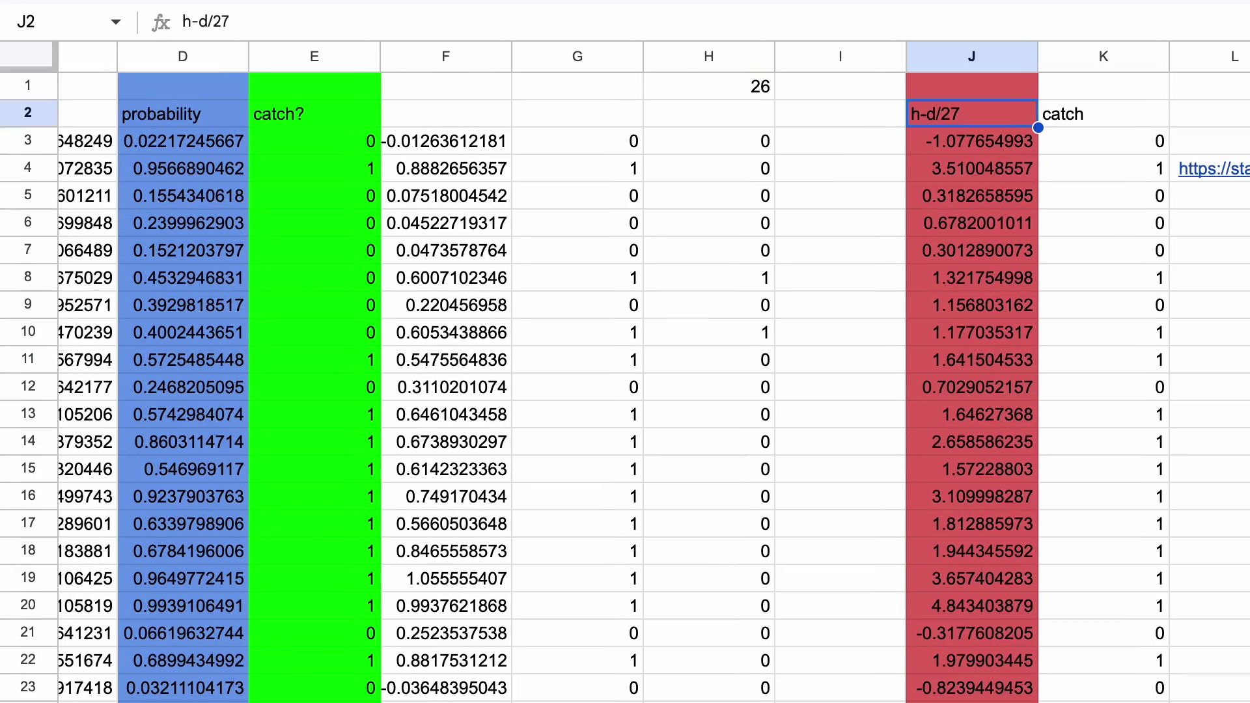
Step: Go down the h-d/27 column cell by cell to examine its values against the catch results
click(1002, 397)
key(Down)
key(Down)
key(Down)
key(Down)
key(Down)
key(Down)
key(Down)
key(Down)
key(Down)
key(Down)
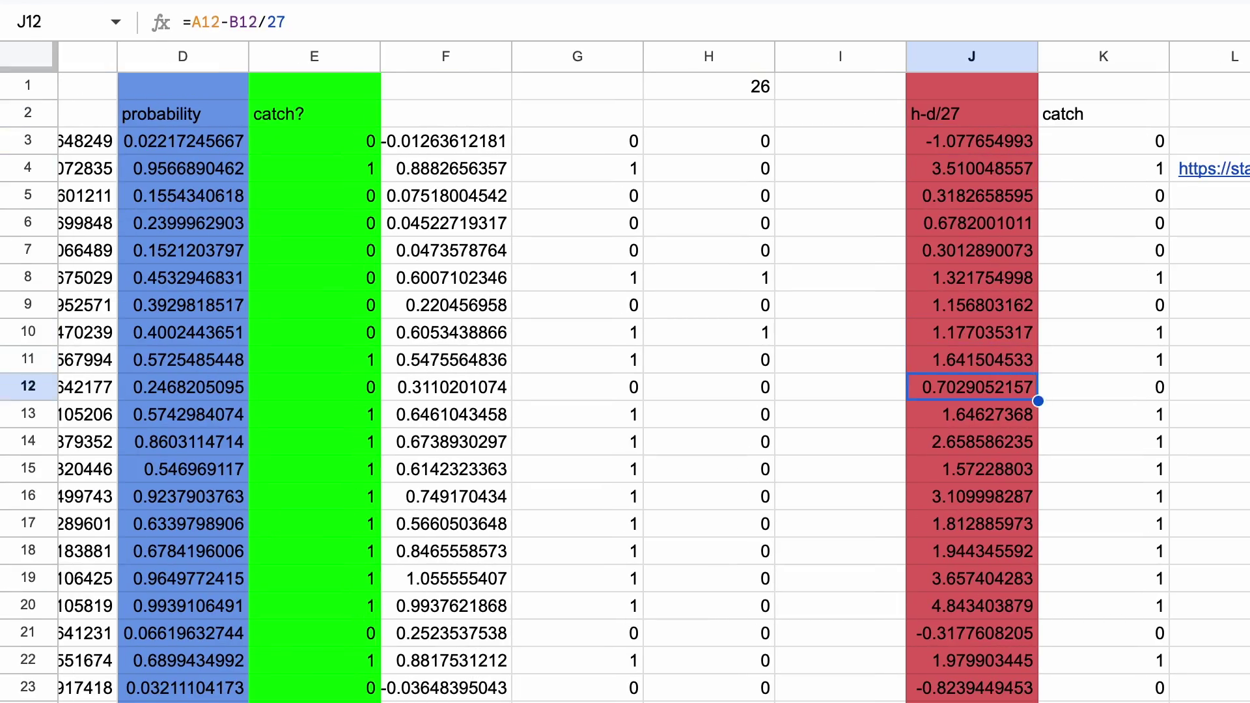
scroll(625, 378, down, 5)
scroll(625, 377, left, 1)
key(Down)
key(Down)
key(Down)
key(Down)
key(Down)
key(Down)
key(Down)
key(Down)
key(Down)
key(Down)
key(Down)
key(Down)
key(Down)
key(Down)
key(Down)
key(Down)
key(Down)
key(Down)
key(Down)
key(Down)
scroll(625, 377, down, 5)
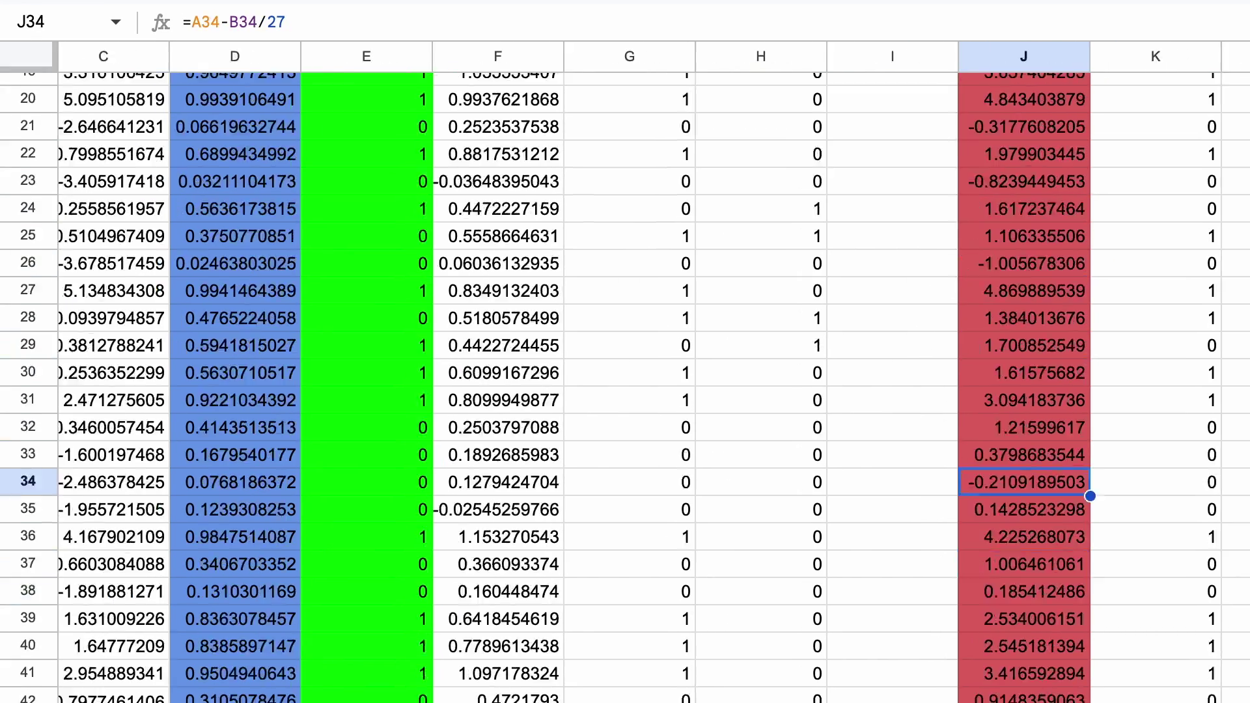
scroll(625, 378, right, 1)
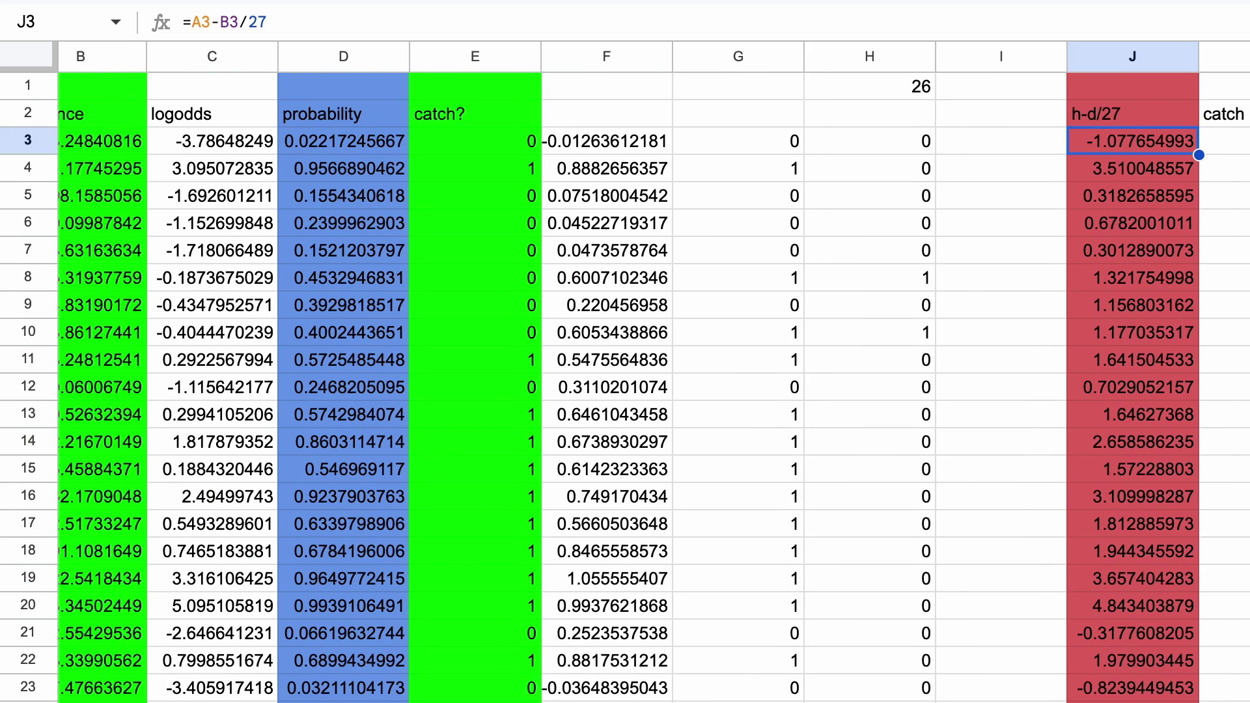
Step: Go down the probability column cell by cell to row 23 to examine its values
scroll(625, 377, left, 1)
click(373, 114)
key(Down)
key(Down)
key(Down)
key(Down)
key(Down)
key(Down)
key(Down)
key(Down)
key(Down)
key(Down)
key(Down)
key(Down)
key(Down)
key(Down)
key(Down)
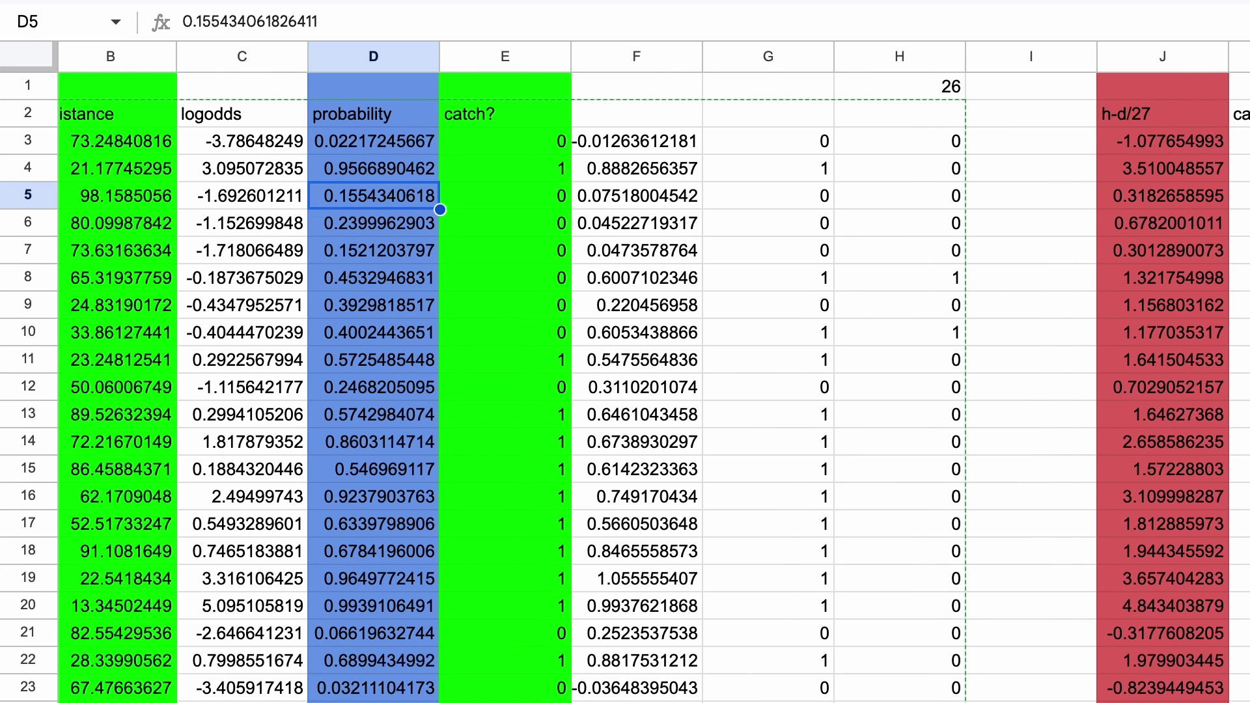
key(Down)
key(Down)
key(Down)
key(Down)
key(Down)
key(Down)
Step: Narrow columns G, H, I and K so the data columns fit in view together
drag(834, 56, 751, 56)
drag(882, 56, 801, 56)
scroll(801, 56, left, 2)
scroll(801, 57, left, 1)
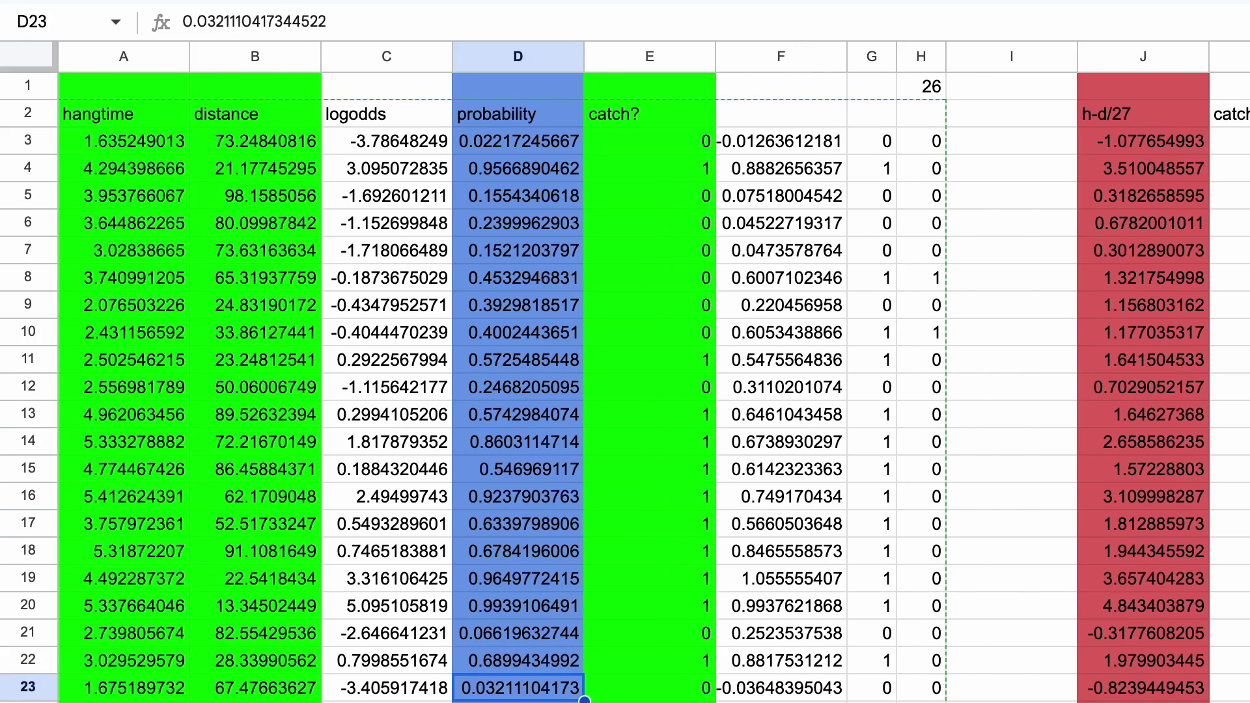
drag(1077, 57, 999, 56)
Step: Move the histogram chart over the data in columns B to J and enlarge it
scroll(625, 387, down, 8)
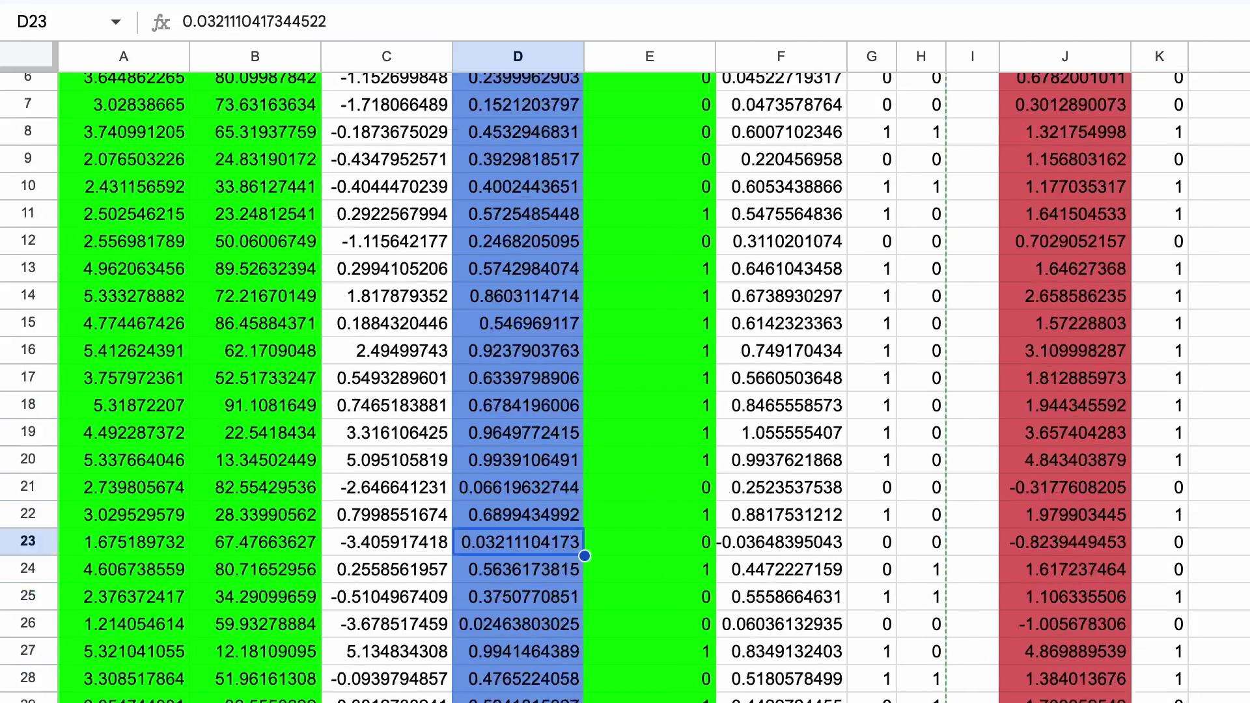
click(1247, 700)
scroll(625, 388, down, 12)
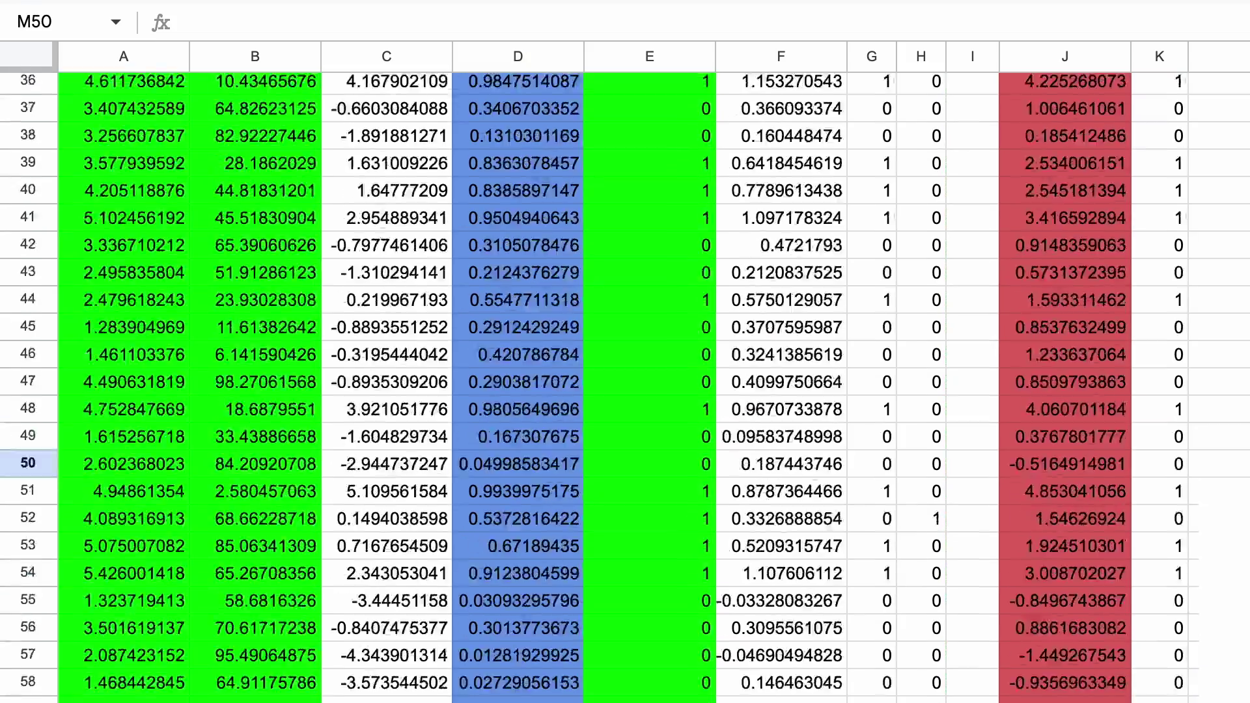
scroll(625, 387, up, 20)
drag(1249, 251, 460, 243)
drag(712, 396, 1115, 652)
click(1219, 700)
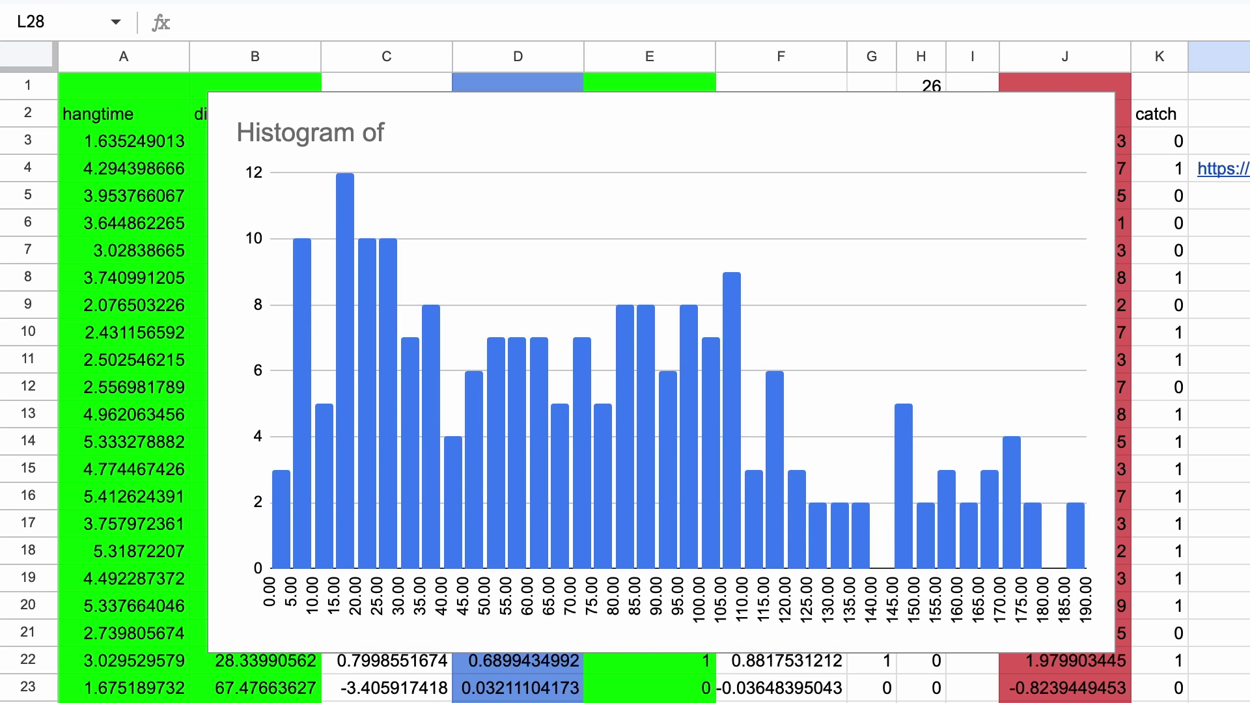
Step: Switch to the sheet with the position and distance inputs and enter the header Probability in K18
key(alt+Down)
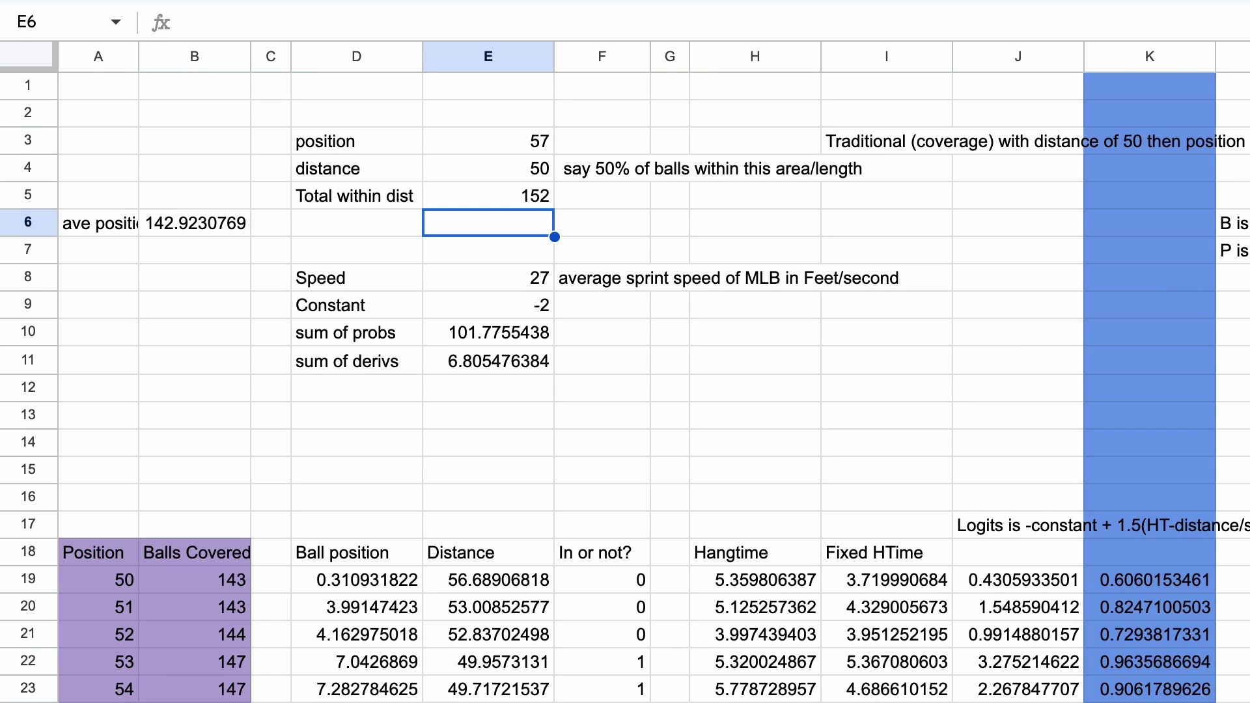
click(1148, 552)
text(Probability)
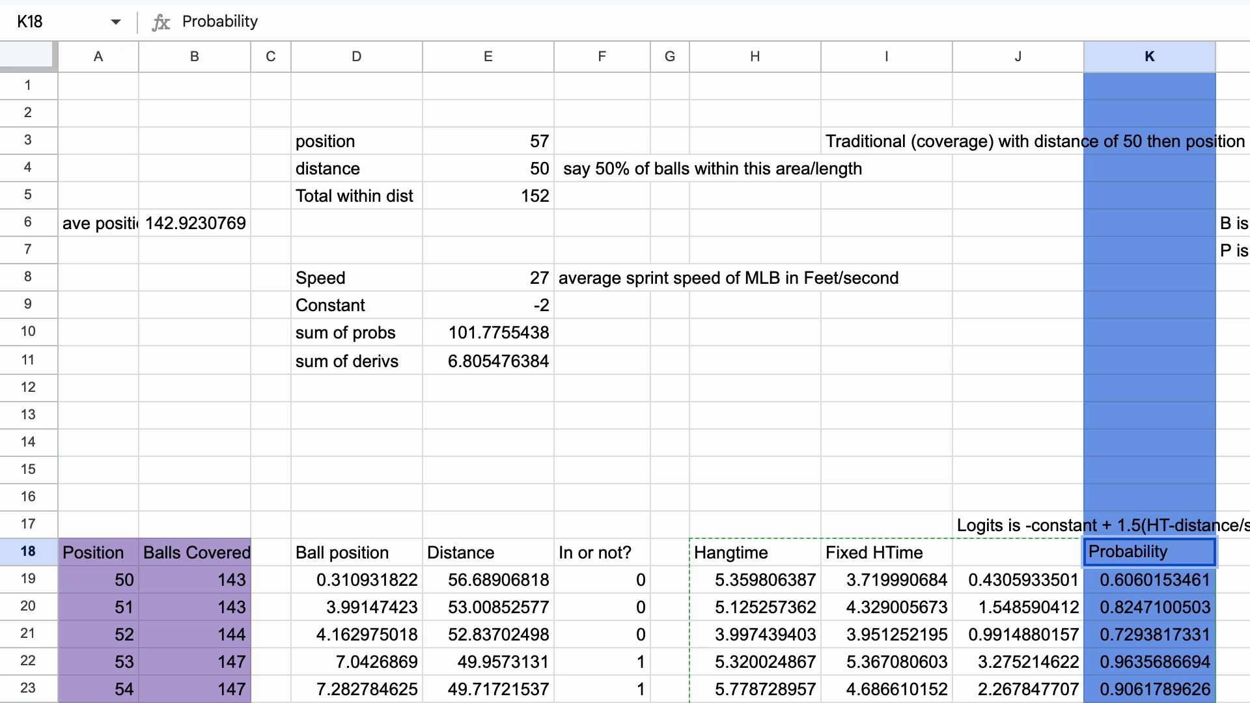
click(1017, 443)
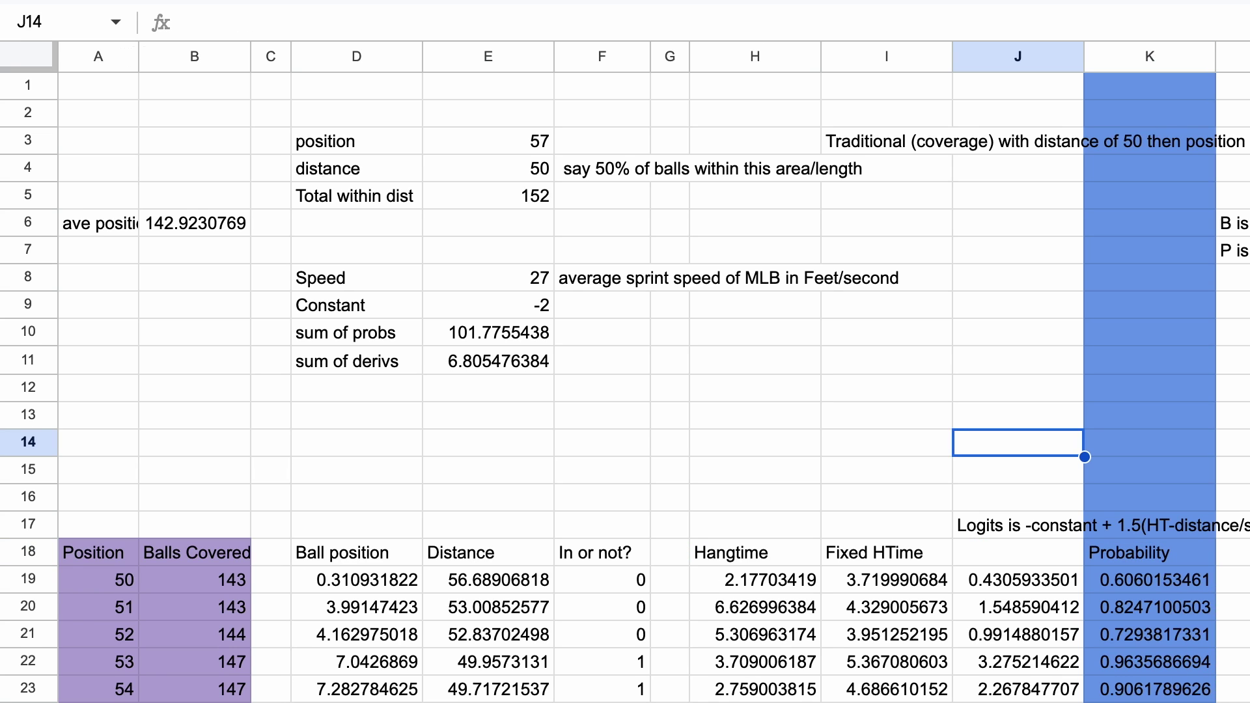
Step: Bold the sum of probs label and value in D10:E10, then check the formula in E10
drag(356, 331, 488, 332)
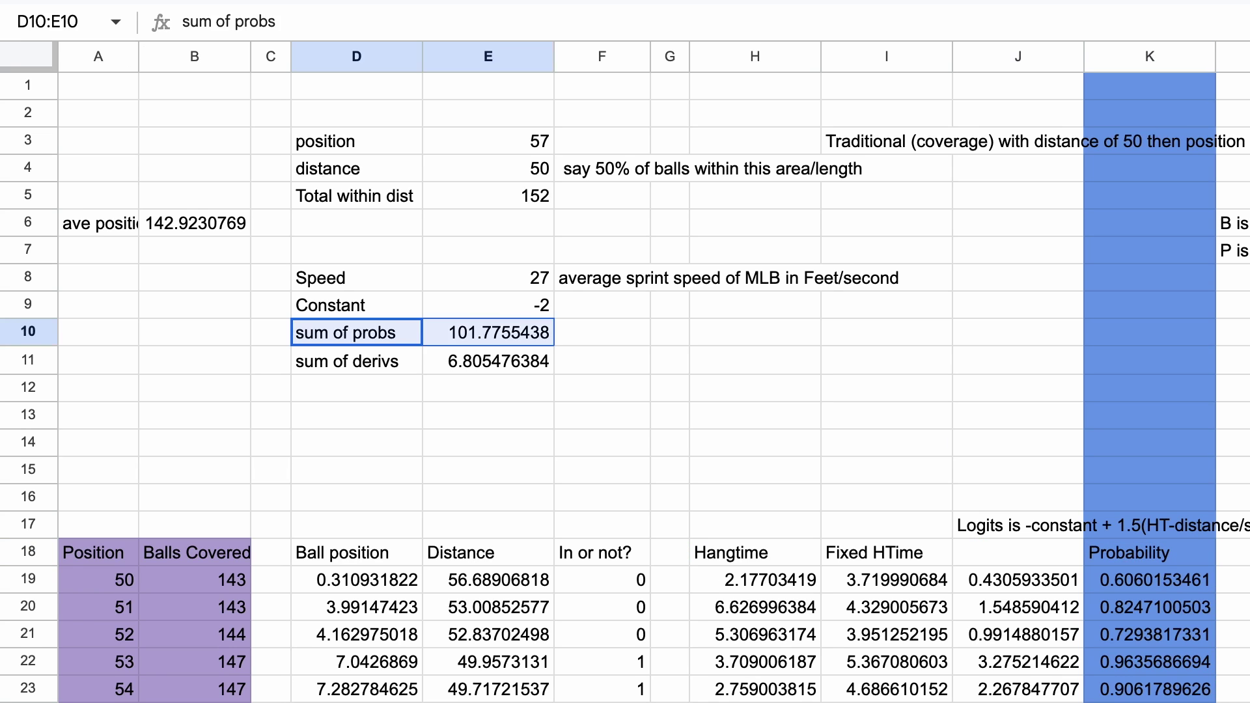
key(ctrl+b)
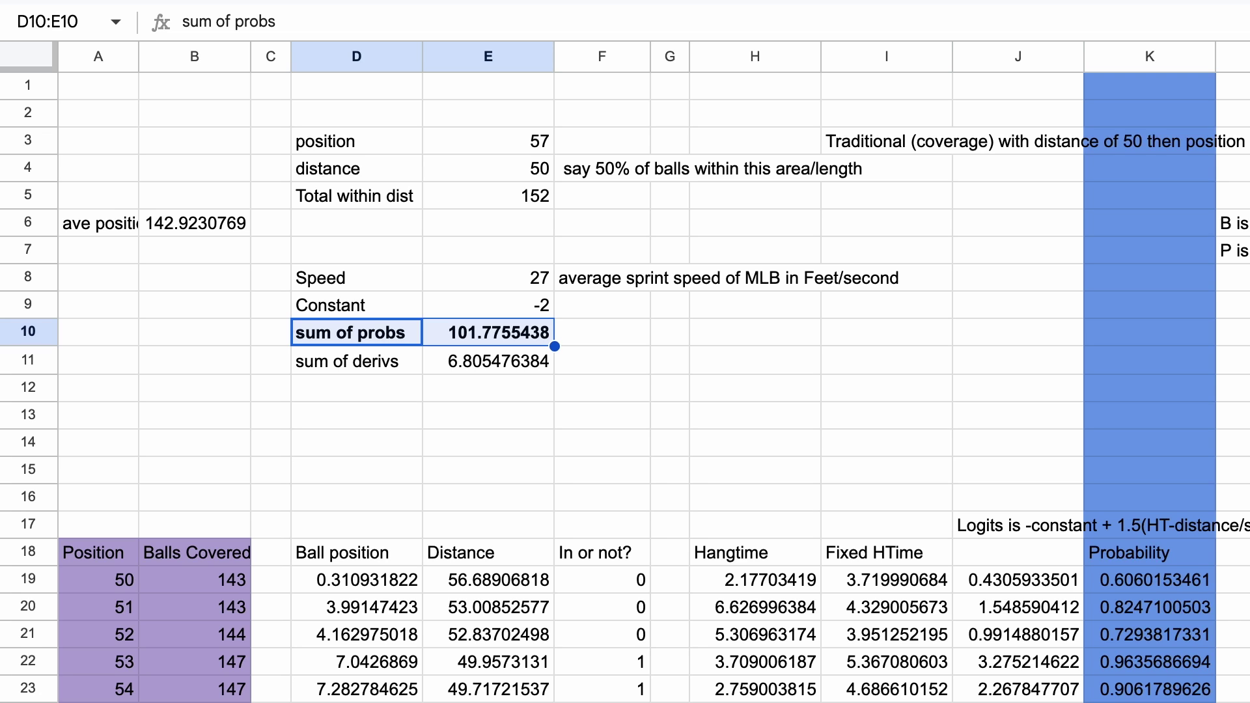
click(488, 332)
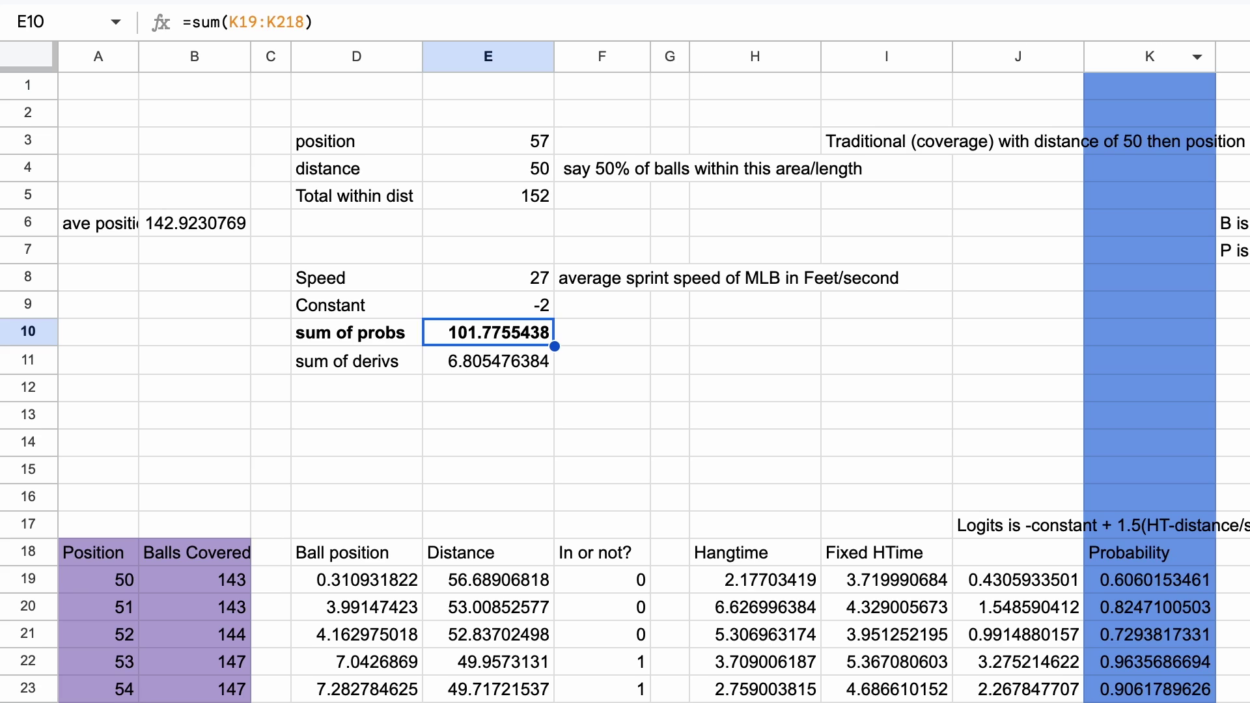
Step: Test positions 60 and 65 in E3, checking the sum of probs for each
click(487, 140)
text(60)
key(Return)
click(488, 332)
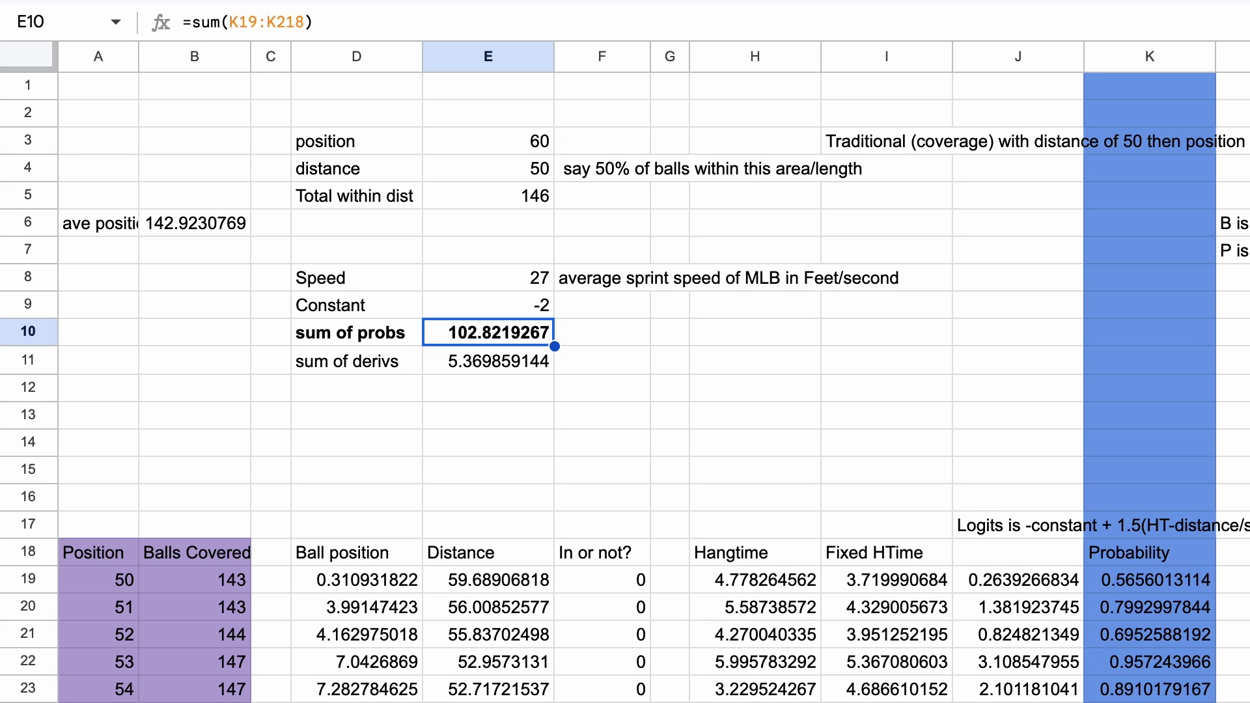
click(487, 141)
text(65)
key(Return)
click(487, 332)
Step: Test positions 80 and 75 in E3, checking the sum of probs for each
click(488, 141)
text(80)
key(Return)
click(488, 332)
click(487, 140)
text(75)
key(Return)
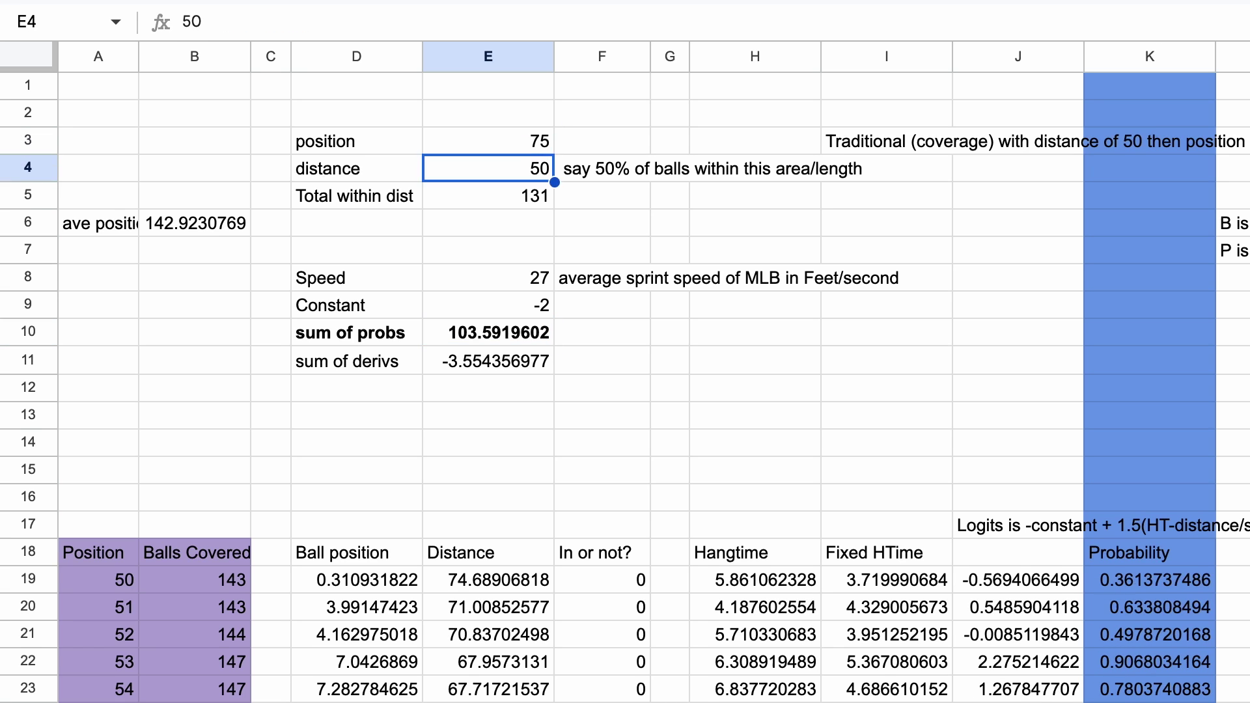
click(488, 332)
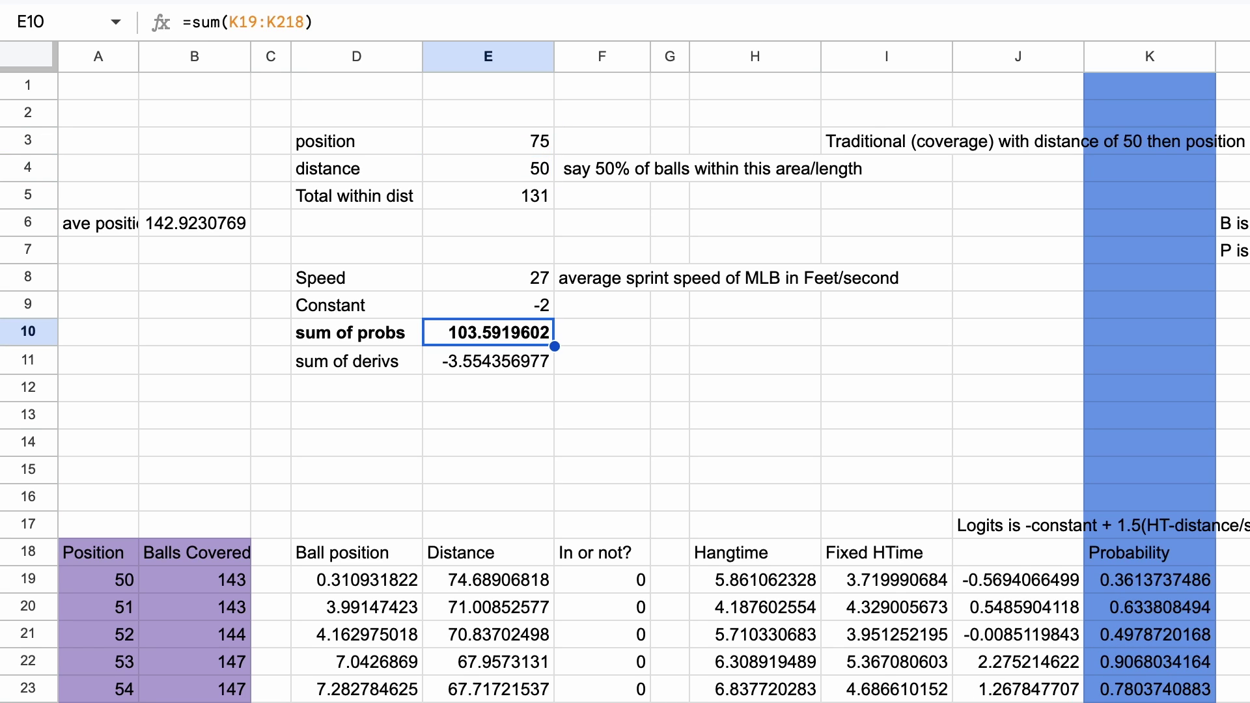
Step: Test positions 70 and 69 in E3 and check the sum of probs
click(488, 141)
text(70)
key(Return)
click(488, 140)
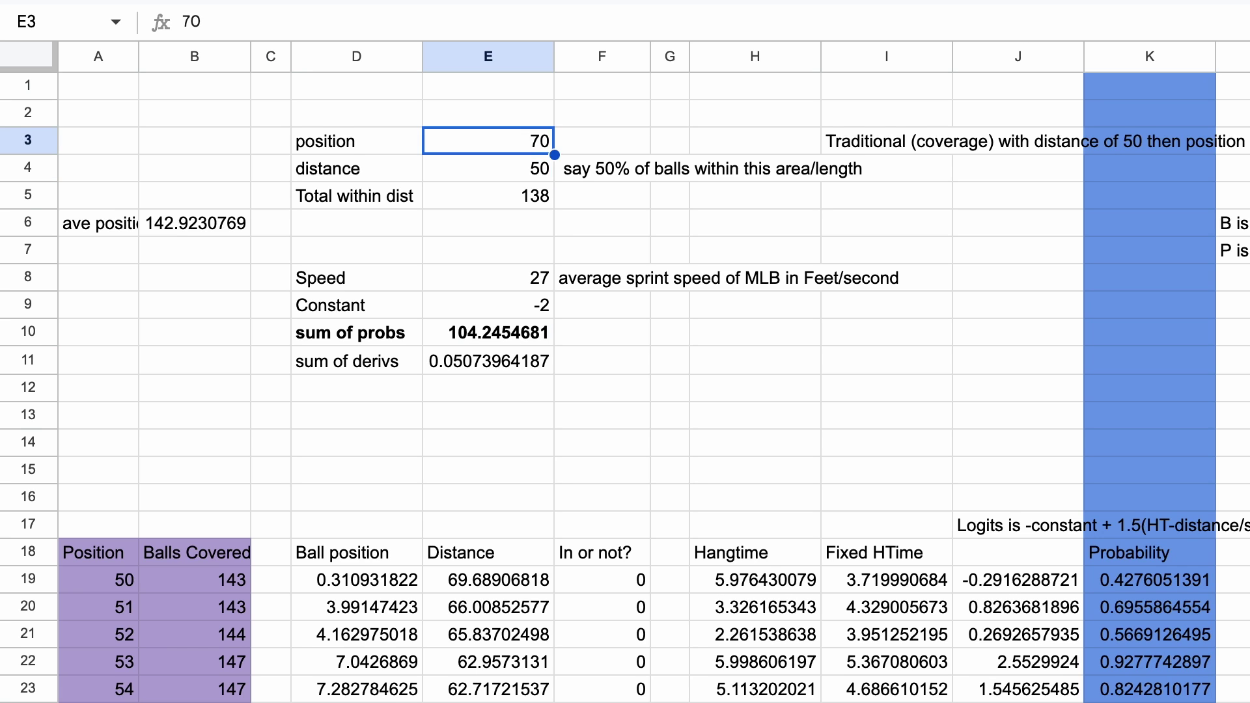
text(69)
key(Return)
click(488, 332)
Step: Try position 71 in E3, then set it back to 70 and check the sum of probs
click(488, 141)
text(71)
key(Return)
click(488, 141)
text(70)
key(Return)
click(487, 332)
click(488, 141)
click(487, 332)
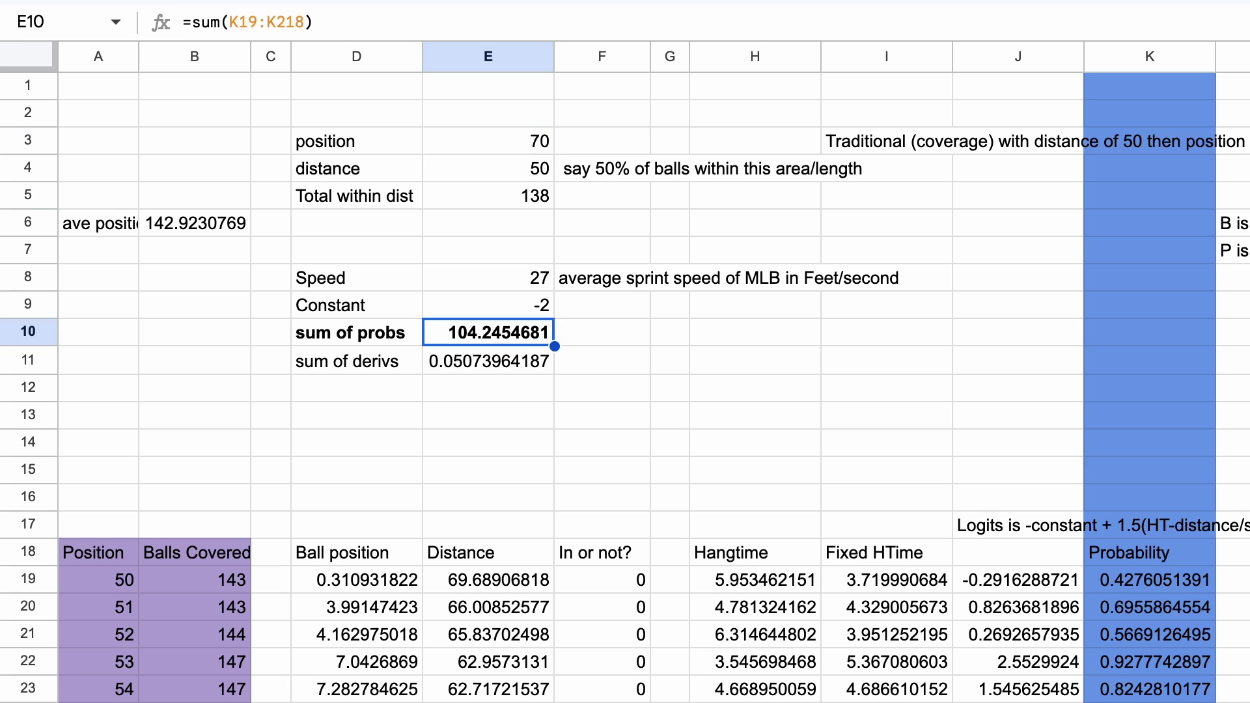
Step: Bold the Total within dist label and value in D5:E5
drag(356, 196, 488, 196)
key(ctrl+b)
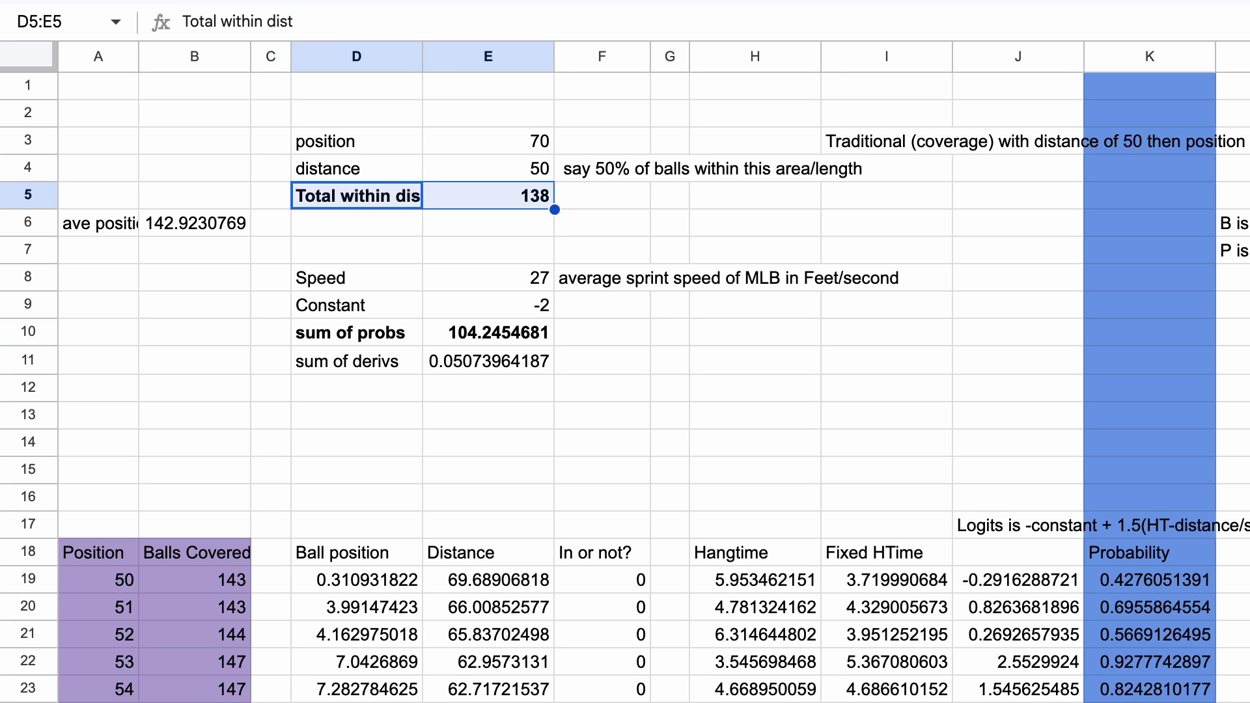
Step: Set the position in E3 to 57 and check the total within distance and the sum of probs
click(487, 141)
text(57)
key(Return)
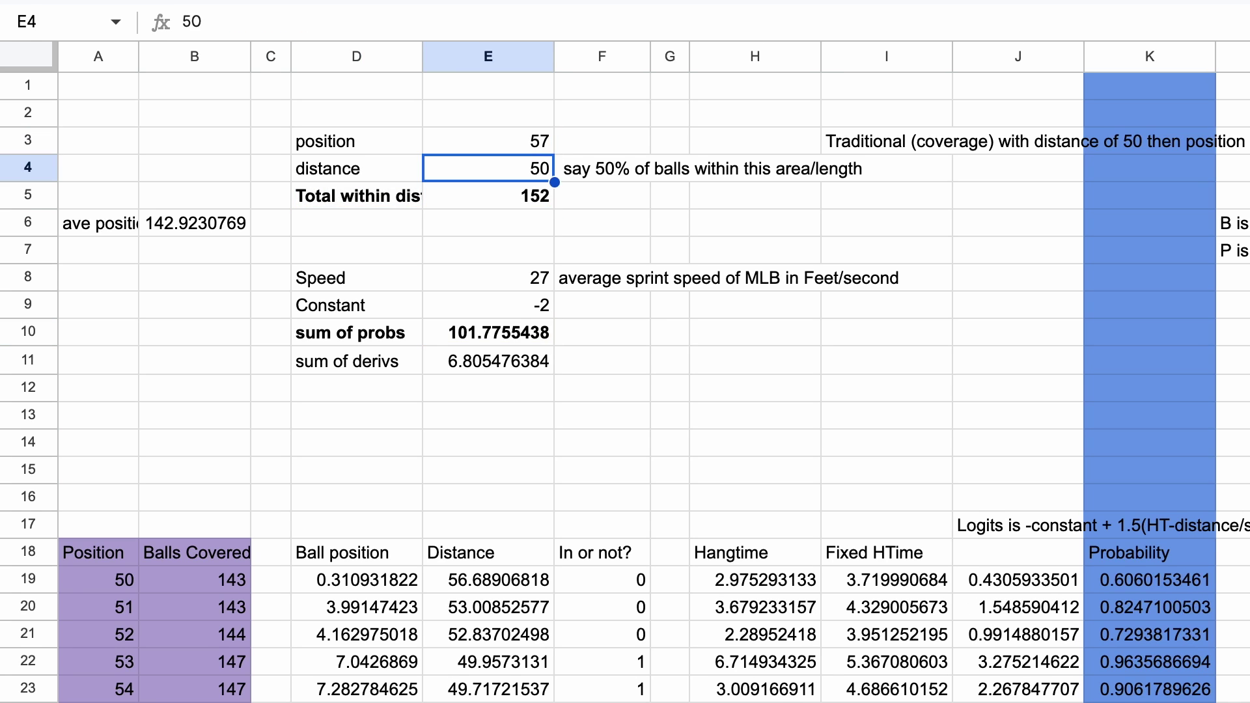
click(488, 196)
click(487, 332)
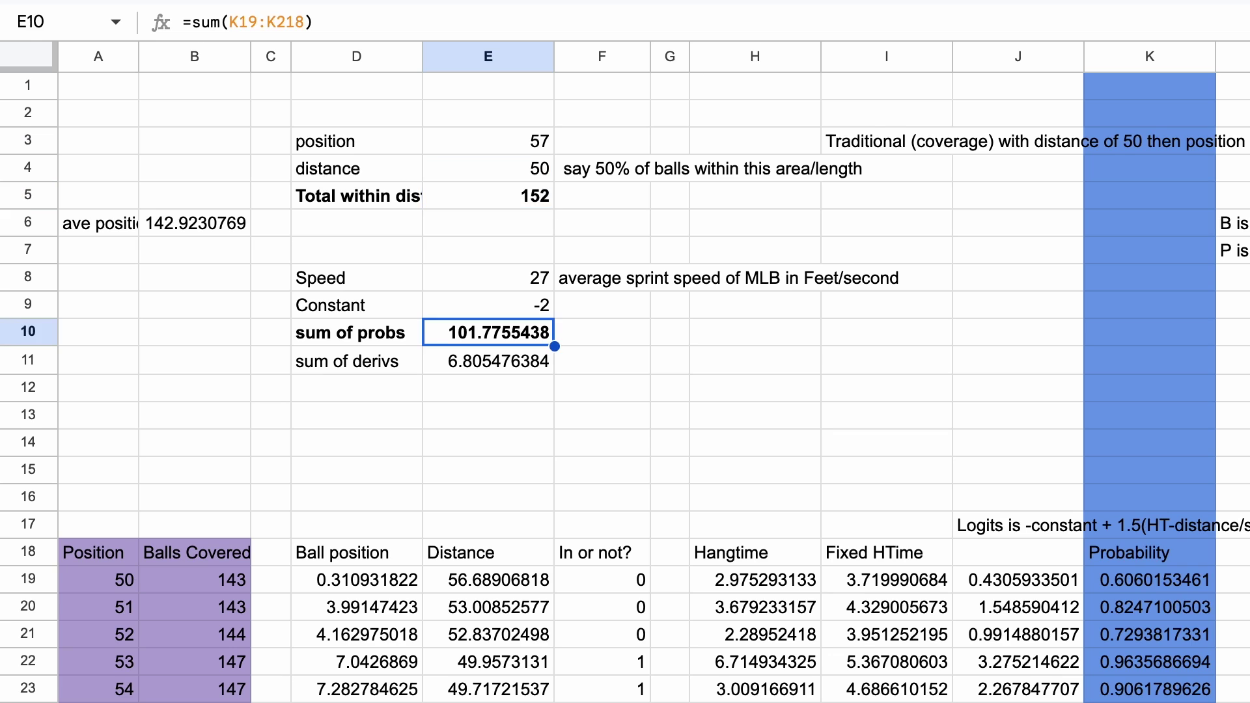
Step: Set the position in E3 to 70 and compare the total within distance and the sum of probs
click(487, 140)
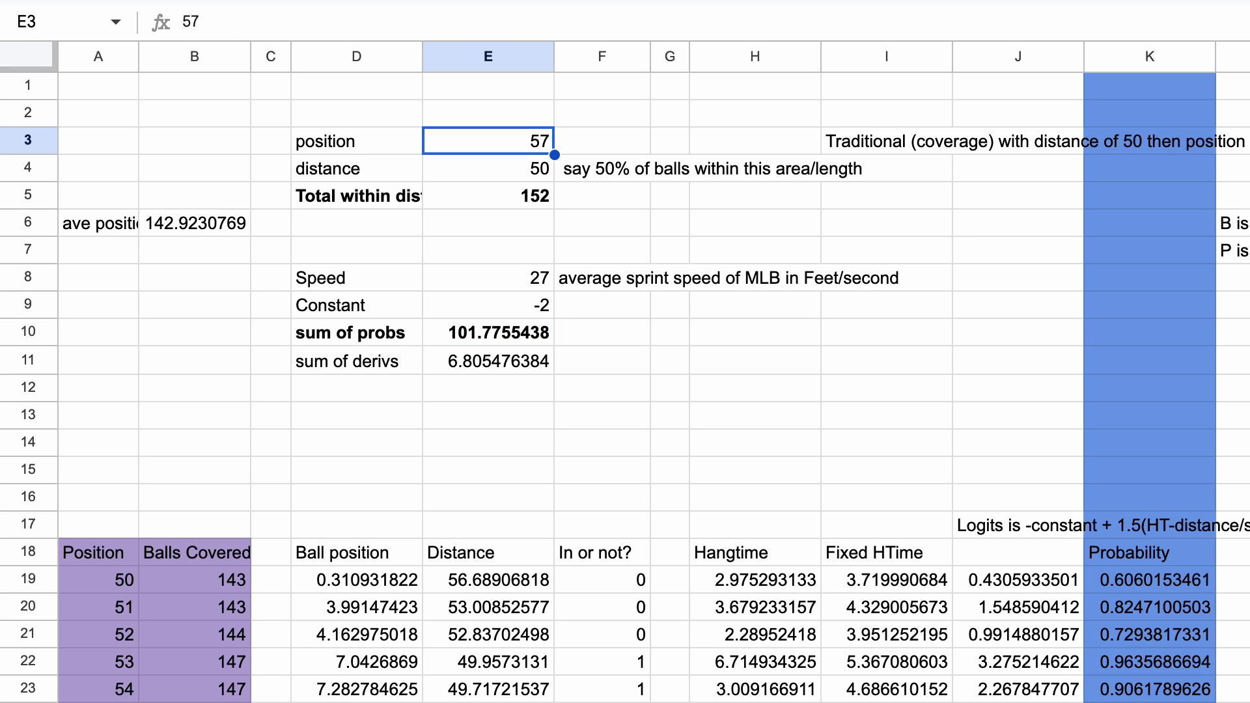
text(70)
key(Return)
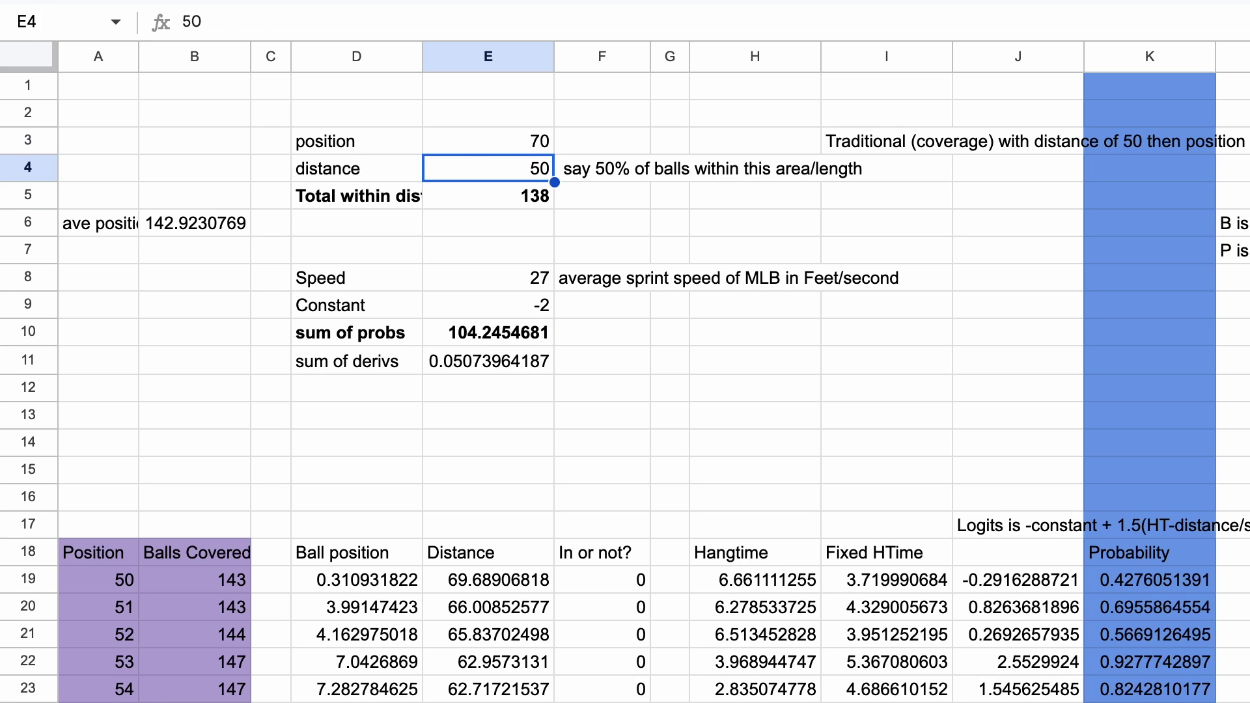
click(488, 195)
click(488, 332)
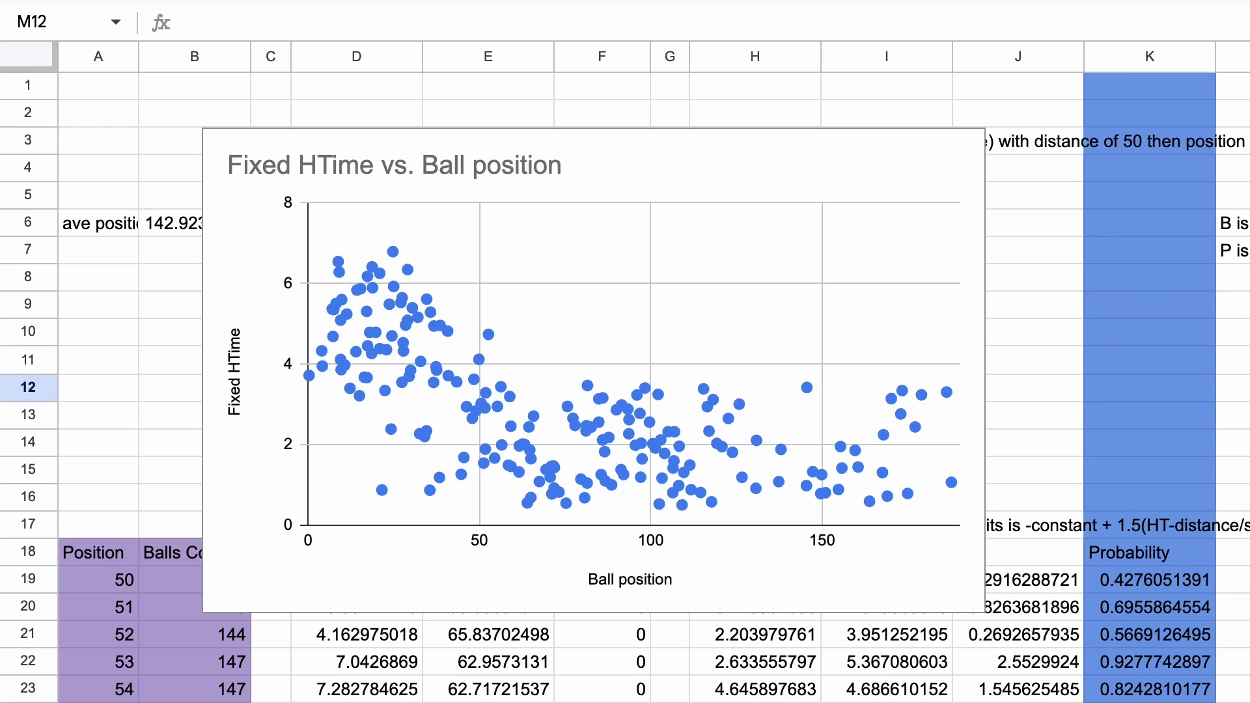
Step: Move the Fixed HTime vs. Ball position chart clear of the summary cells and test positions 60 and 55 in E3
drag(391, 260, 1175, 364)
click(488, 142)
text(60)
key(Return)
key(Up)
text(55)
key(Return)
Step: Test position 50 in E3, then set the position to 80
key(Up)
text(50)
key(Return)
key(Up)
text(80)
key(Return)
key(Up)
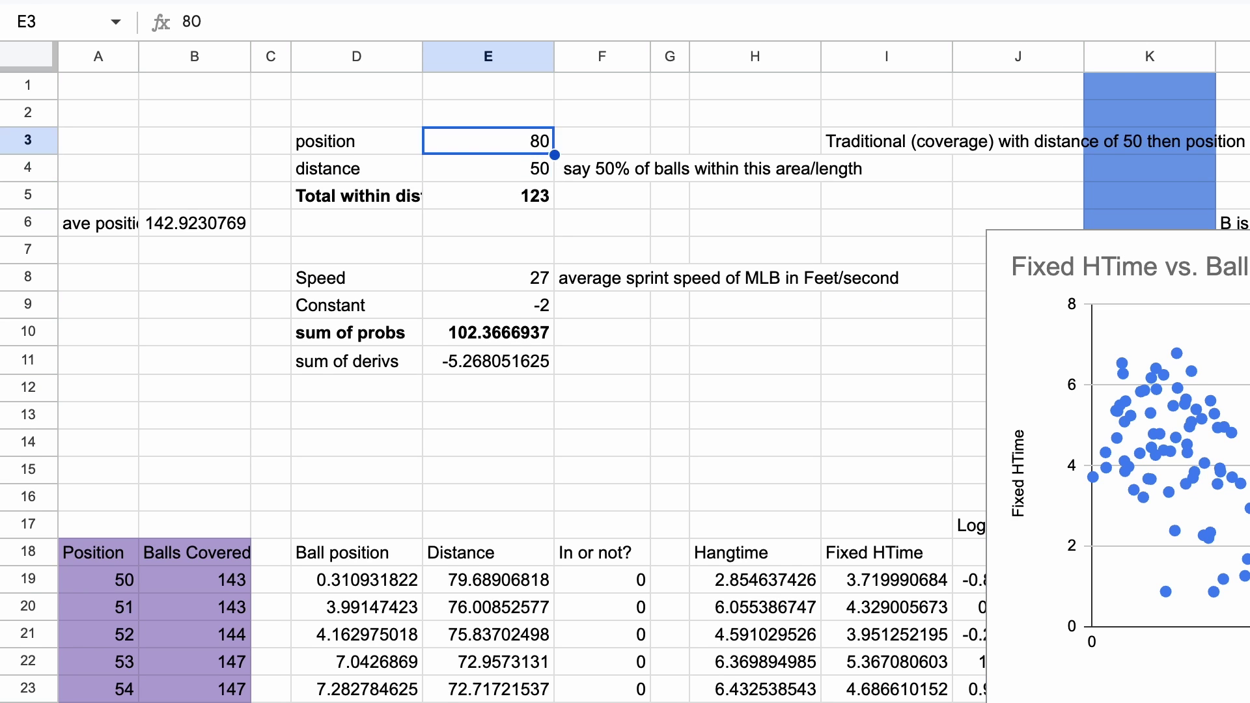
Step: Set the position in E3 to 100 and make the Derivative header in N18 bold
text(100)
key(Return)
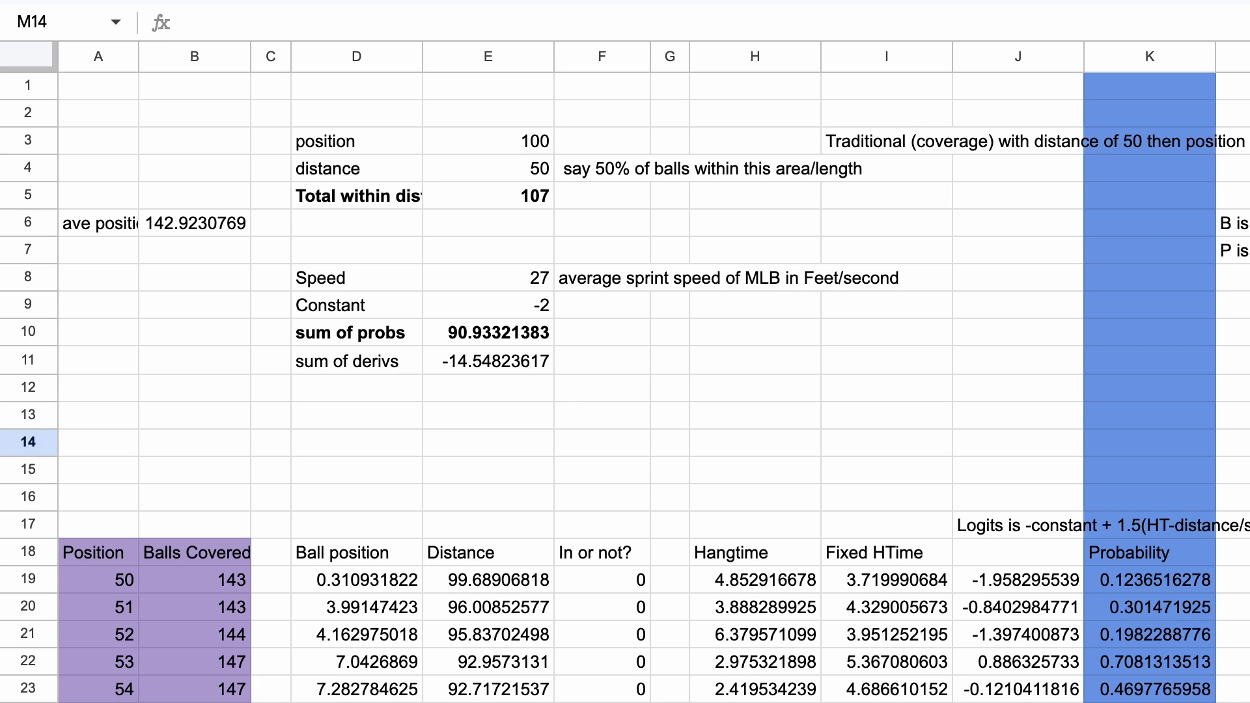
scroll(625, 371, right, 7)
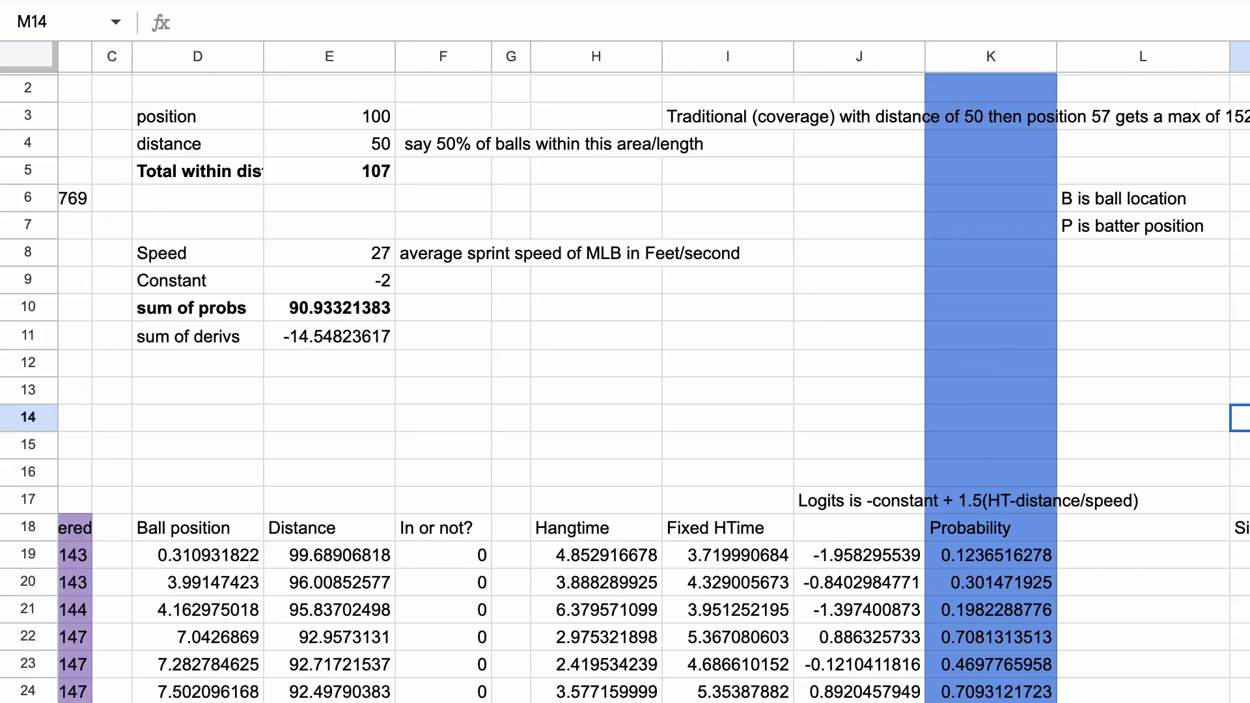
click(1128, 552)
key(super+b)
Step: Look over the Sign of P-B and Derivative columns from the header down to the last data row, 218
scroll(1128, 552, down, 5)
scroll(625, 387, down, 3)
scroll(625, 387, up, 1)
scroll(625, 388, right, 1)
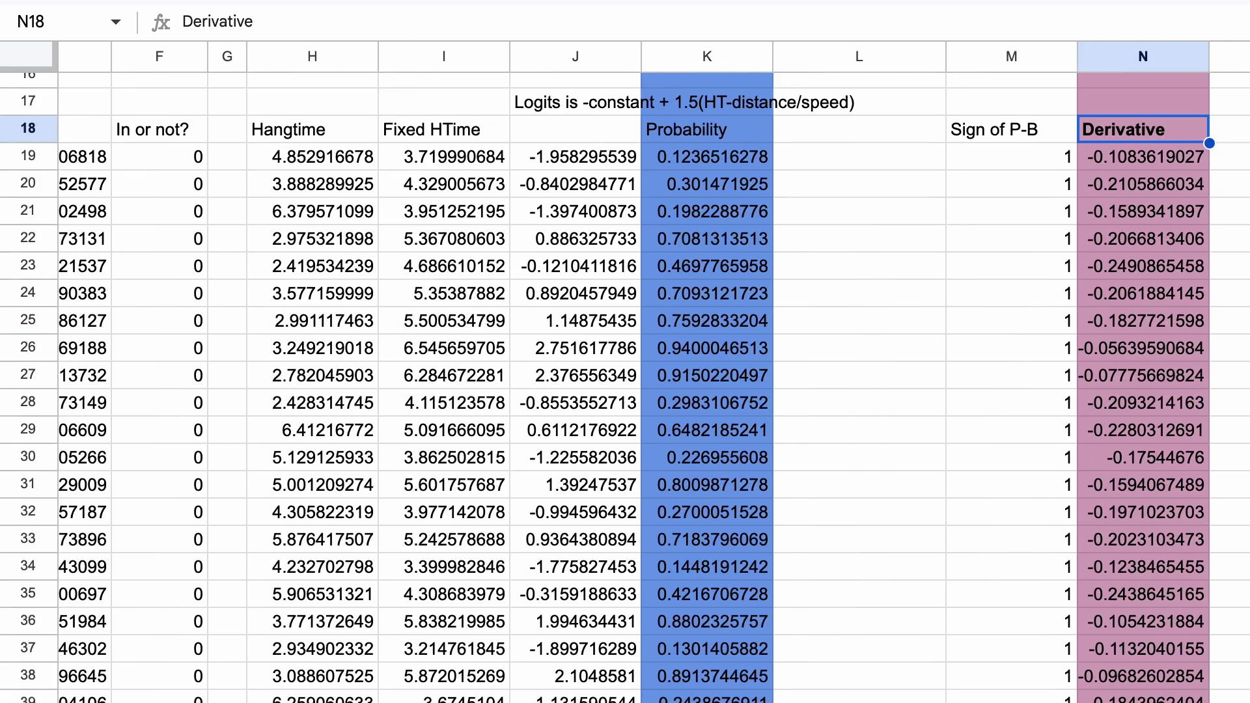
scroll(624, 387, down, 20)
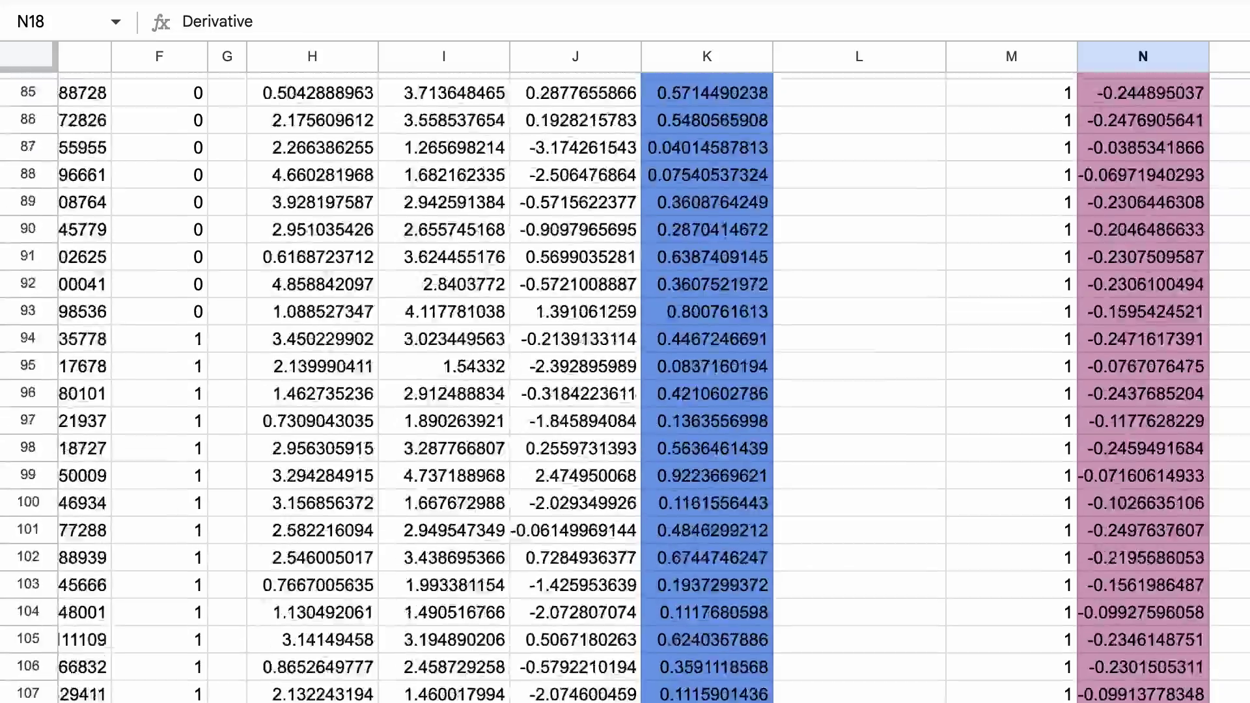
scroll(625, 387, down, 20)
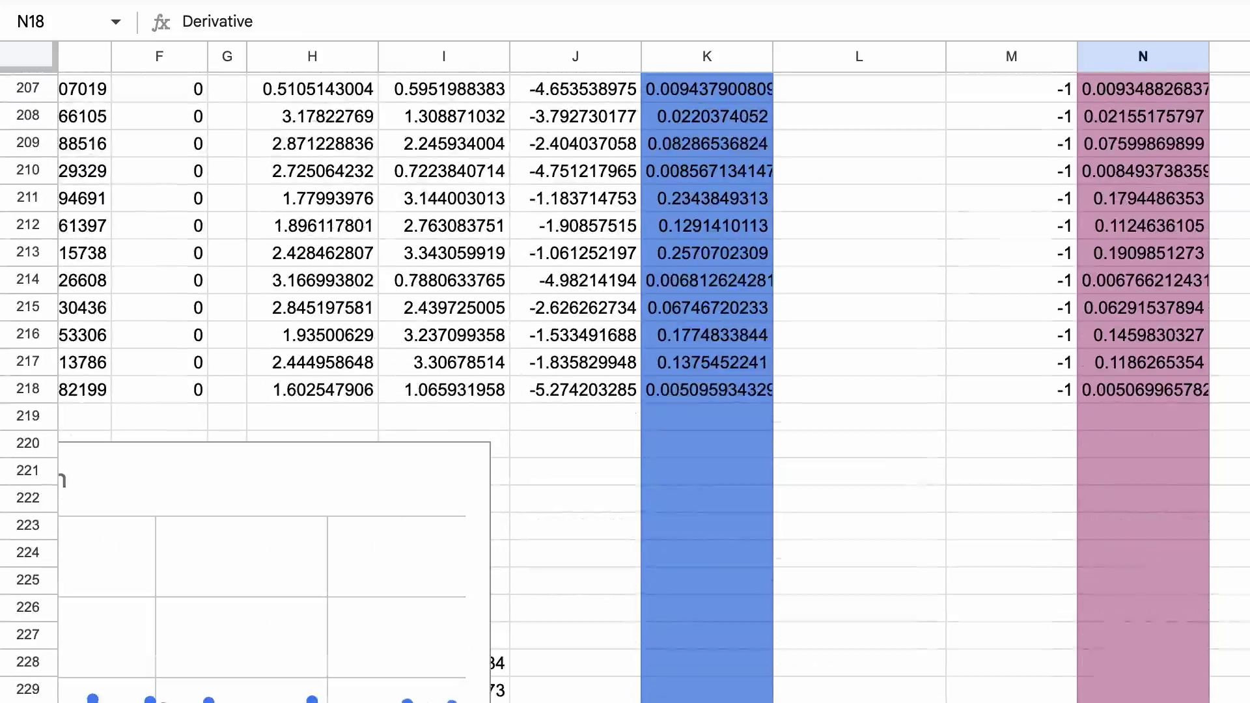
scroll(625, 387, up, 20)
scroll(625, 387, down, 1)
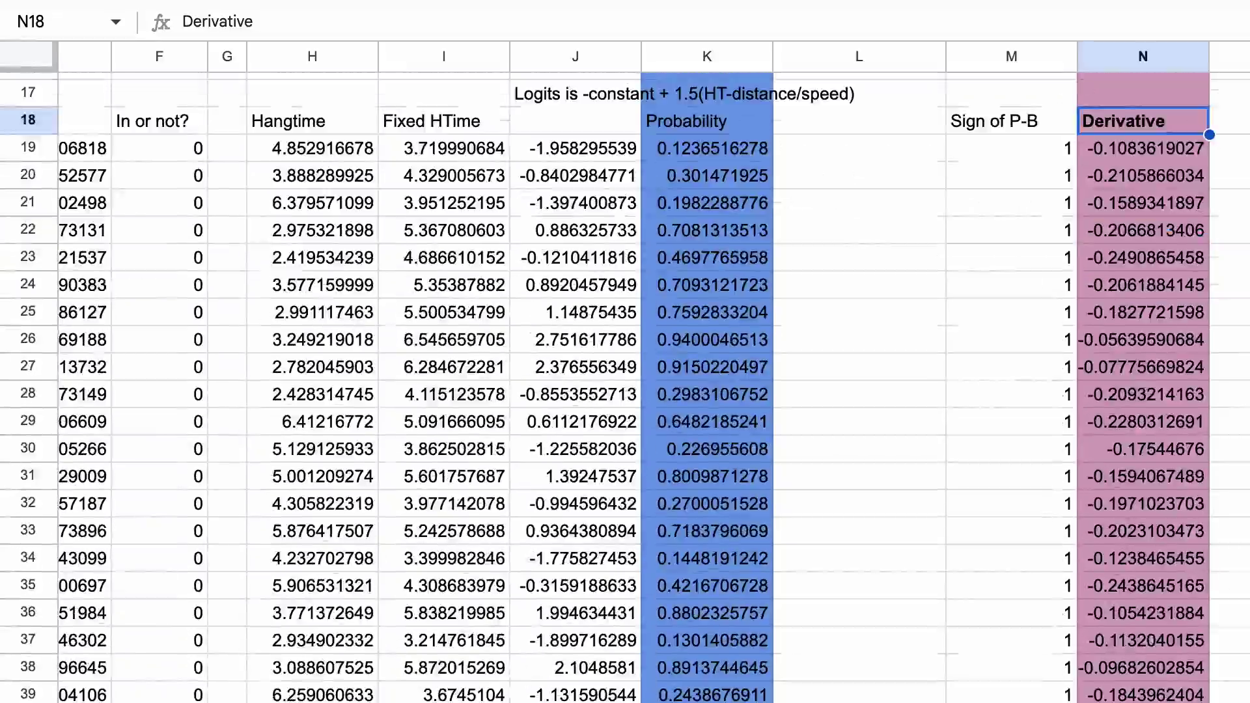
Step: Step through the Derivative formulas from N19 downward and compare N161 with N162 and the ball positions in those rows
click(1142, 148)
key(Down)
key(Down)
key(Down)
key(Down)
key(Down)
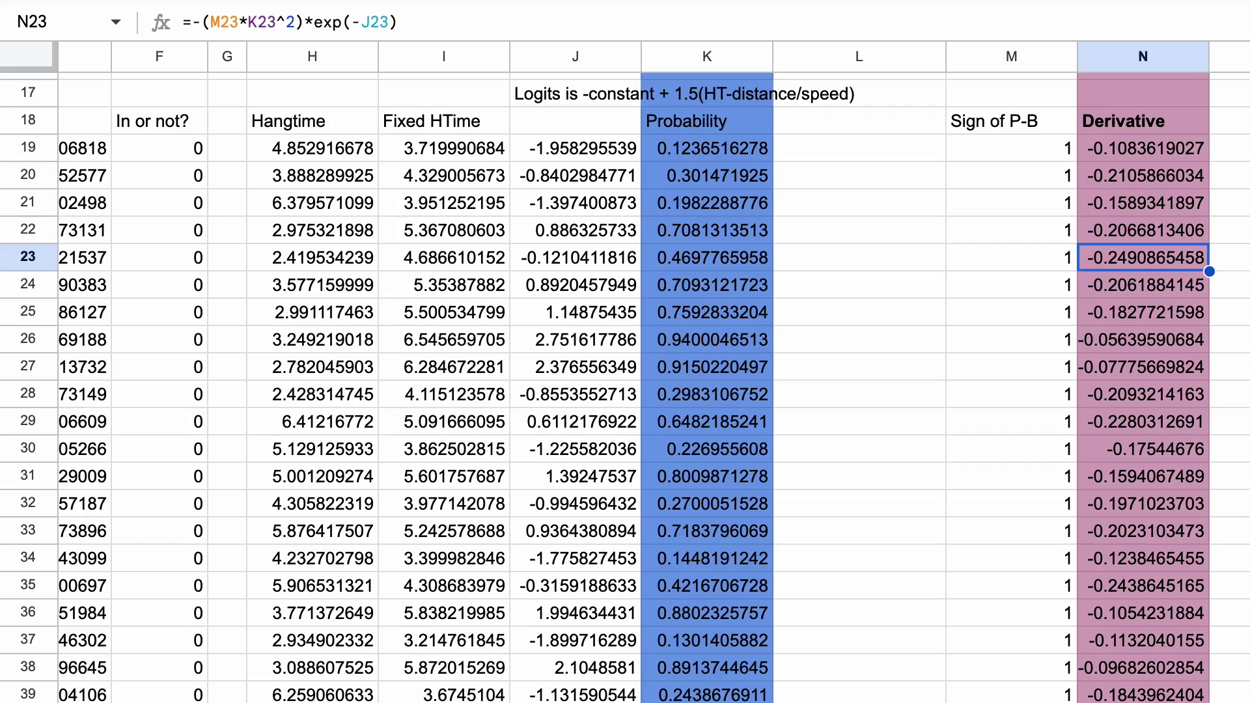
key(Down)
key(Down)
key(Down)
key(Down)
key(Down)
key(Down)
key(Down)
key(Down)
key(Down)
key(Down)
key(Down)
key(Down)
key(Down)
key(Down)
key(Down)
key(Down)
key(Down)
key(Down)
key(Down)
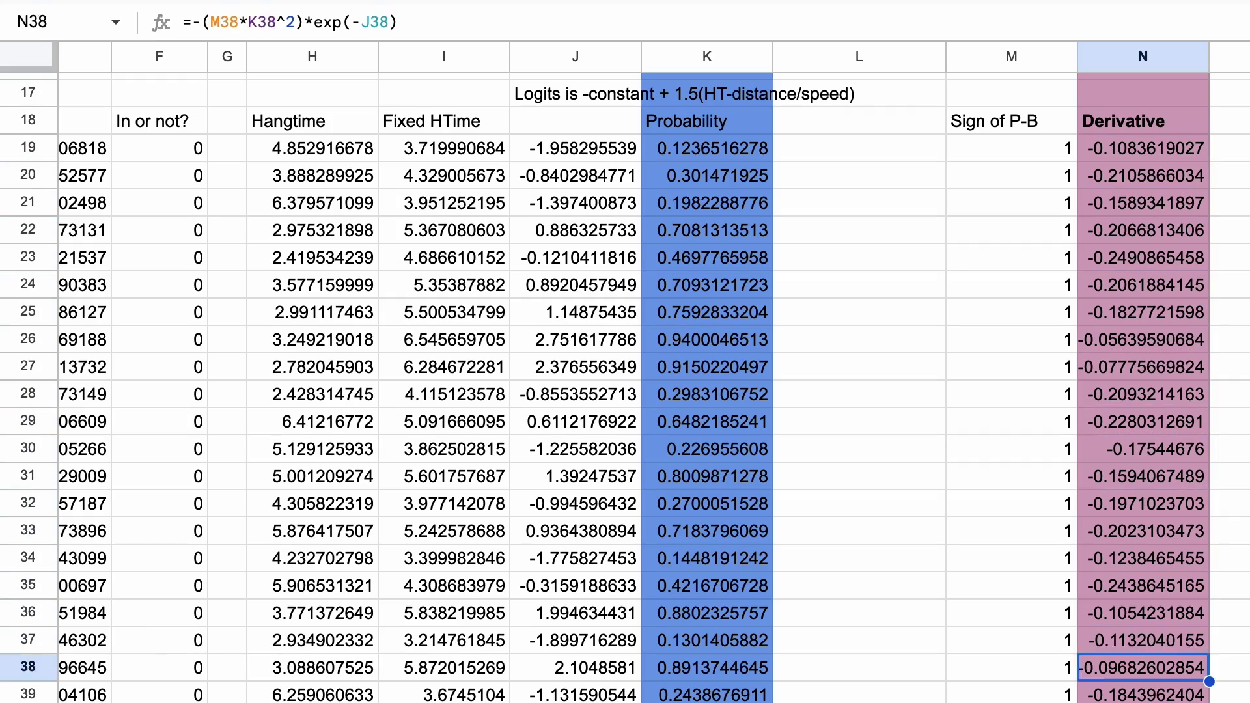
key(Down)
key(Down)
key(Down)
key(Down)
key(Down)
key(Down)
key(Down)
key(Down)
key(Down)
key(Down)
key(Down)
key(Down)
key(Down)
key(Down)
key(Down)
key(Down)
key(Down)
key(Down)
key(Down)
key(Down)
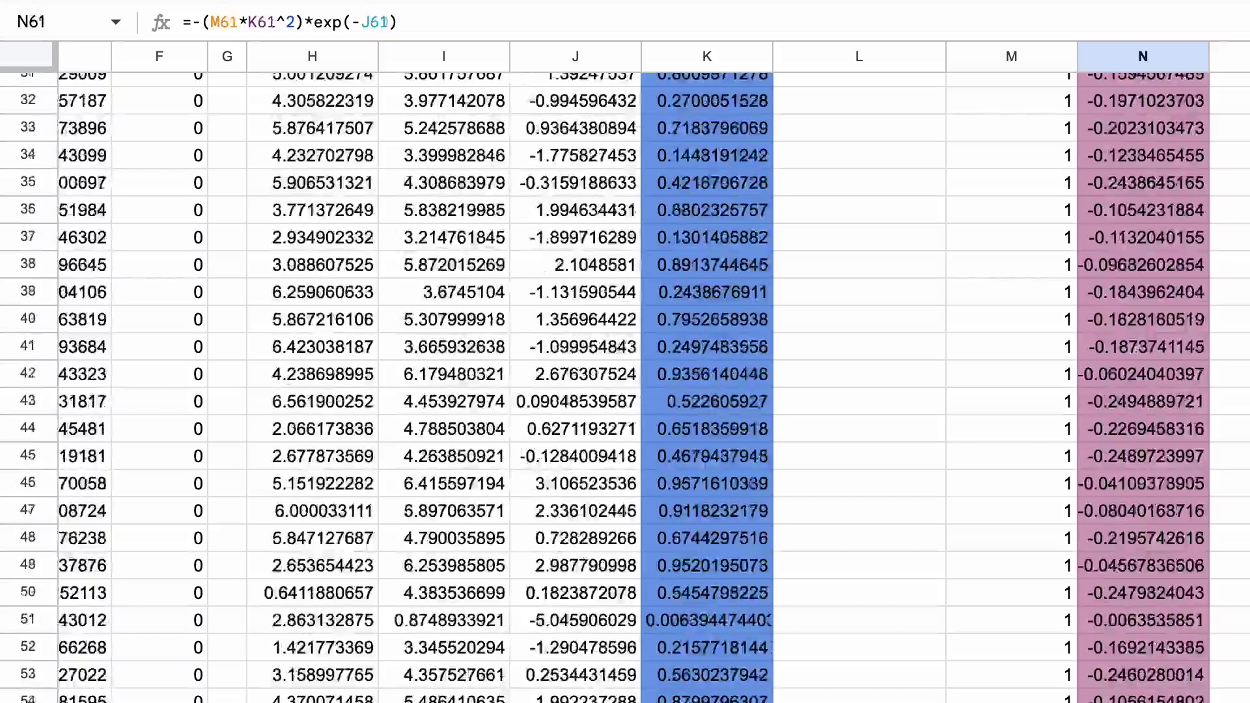
key(Down)
key(Down)
key(Down)
key(Down)
key(Down)
key(Down)
key(Down)
key(Down)
key(Down)
key(Down)
key(Down)
key(Down)
key(Down)
key(Down)
key(Down)
key(Down)
key(Down)
key(Down)
key(Down)
key(Down)
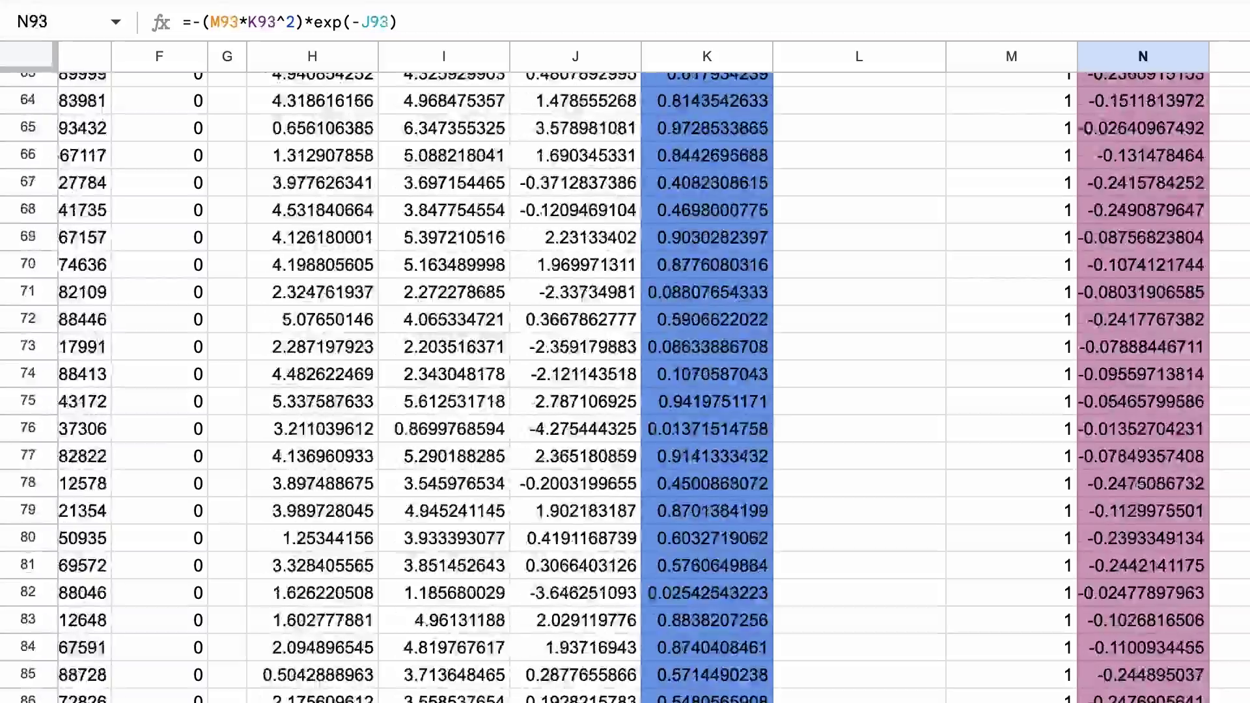
key(Down)
key(Down)
key(Down)
key(Down)
key(Down)
key(Down)
key(Down)
key(Down)
key(Down)
key(Down)
key(Down)
key(Down)
key(Down)
key(Down)
key(Down)
key(Down)
key(Down)
key(Down)
key(Down)
key(Down)
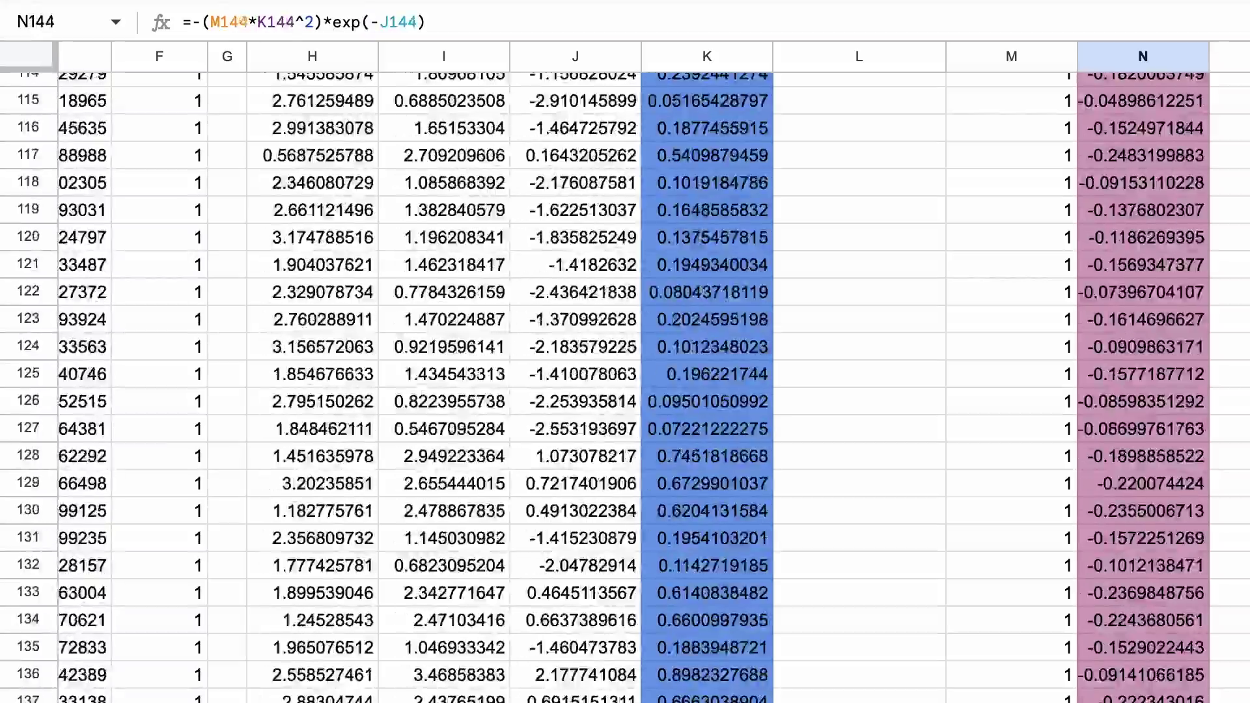
key(Down)
key(Down)
key(Down)
key(Down)
key(Down)
key(Down)
key(Down)
key(Down)
key(Down)
key(Down)
key(Down)
key(Down)
key(Down)
key(Down)
key(Down)
key(Down)
key(Down)
key(Down)
key(Down)
key(Down)
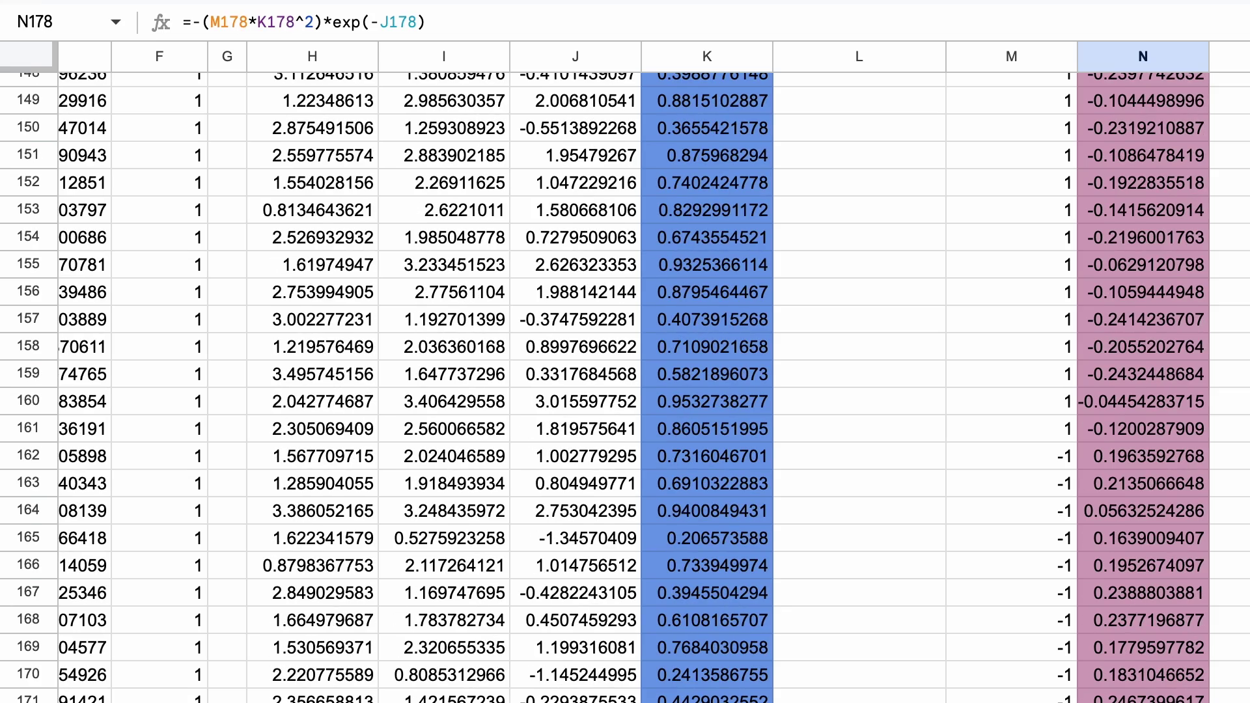
click(1141, 429)
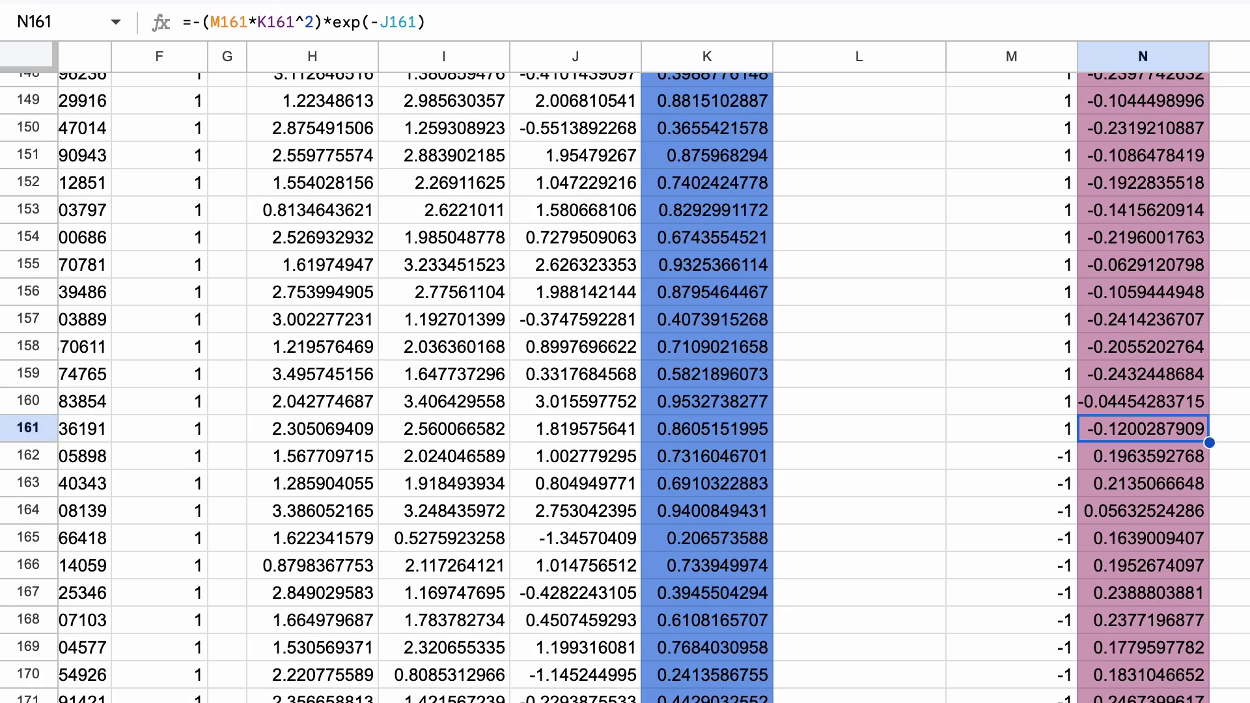
key(Down)
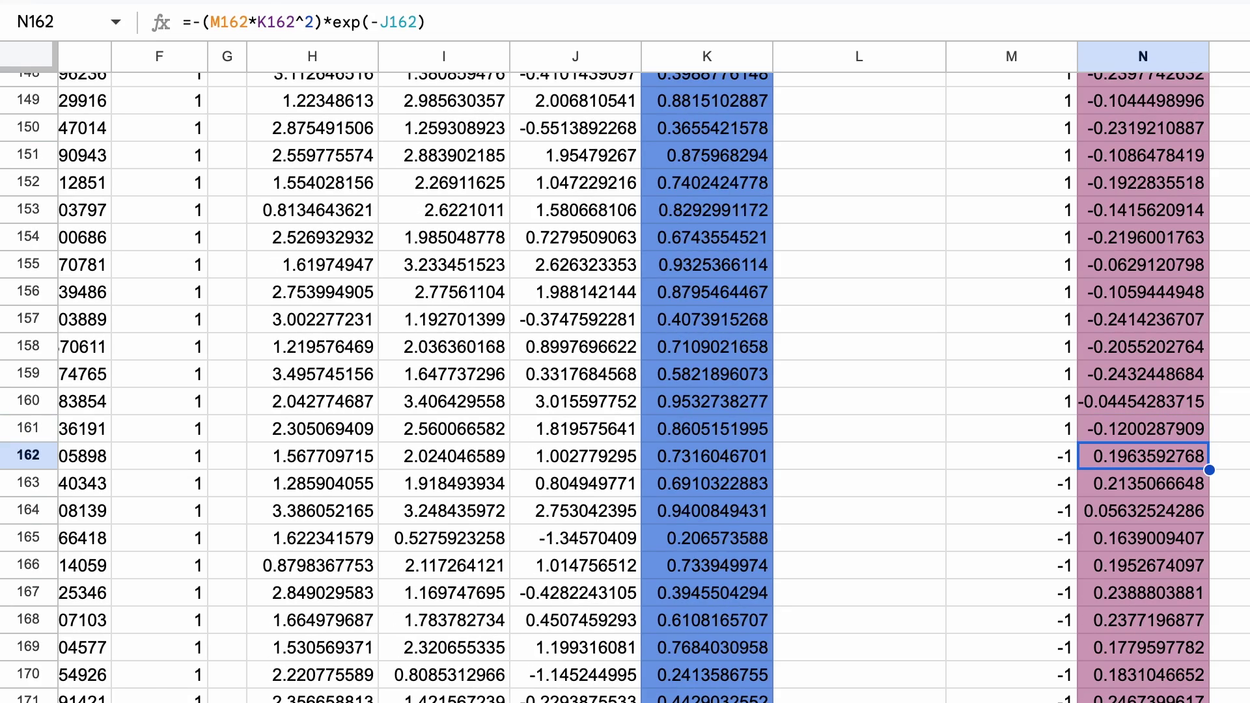
scroll(650, 390, left, 5)
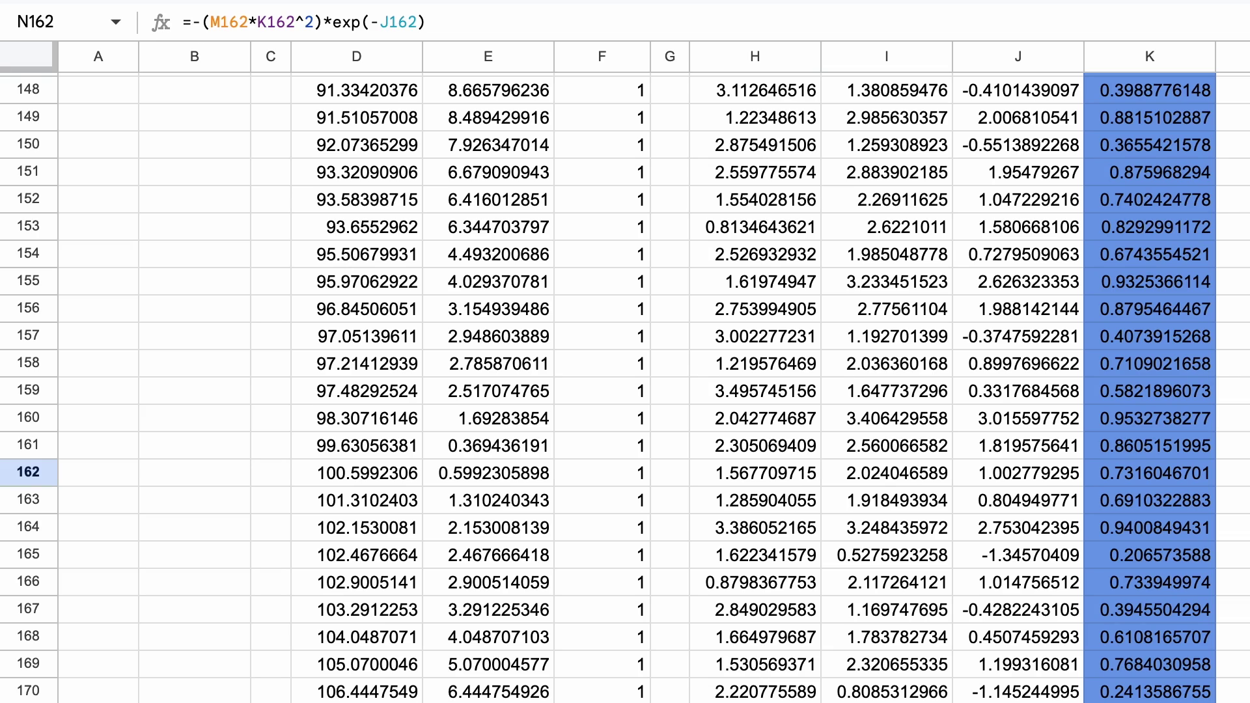
Step: Make the sum of derivs label and its value in D11:E11 bold
scroll(650, 391, up, 20)
drag(356, 361, 488, 361)
key(super+b)
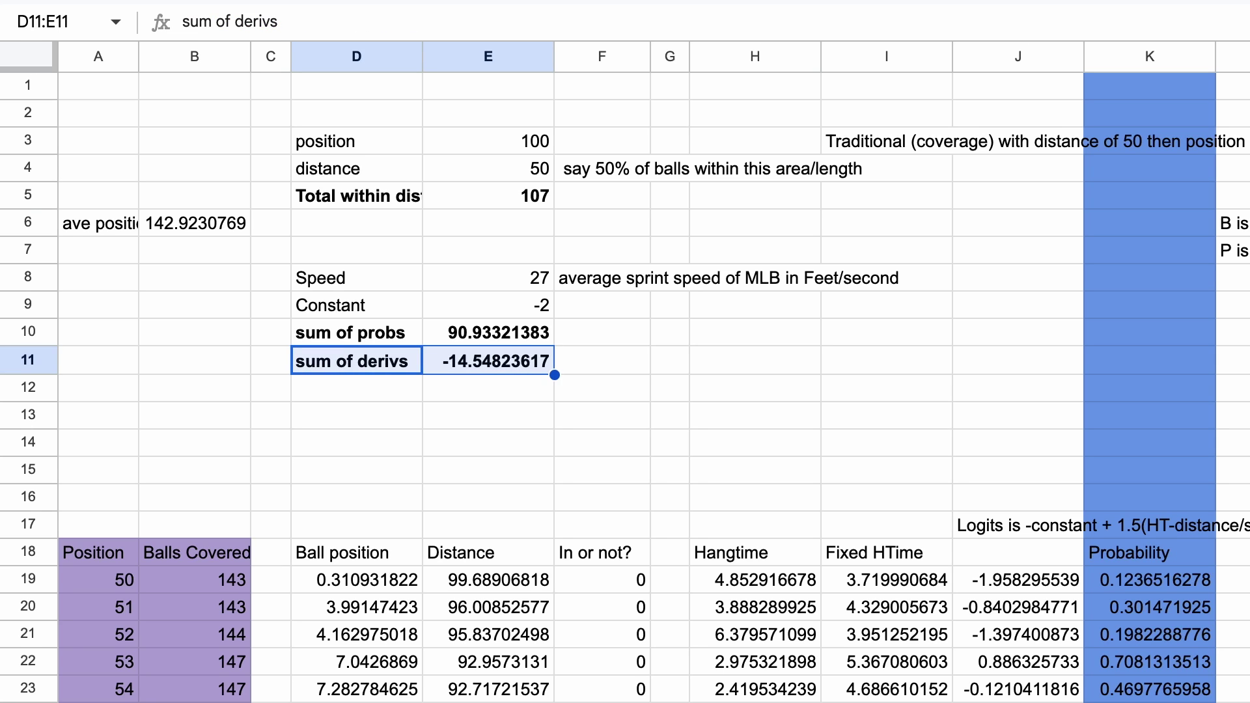
click(488, 388)
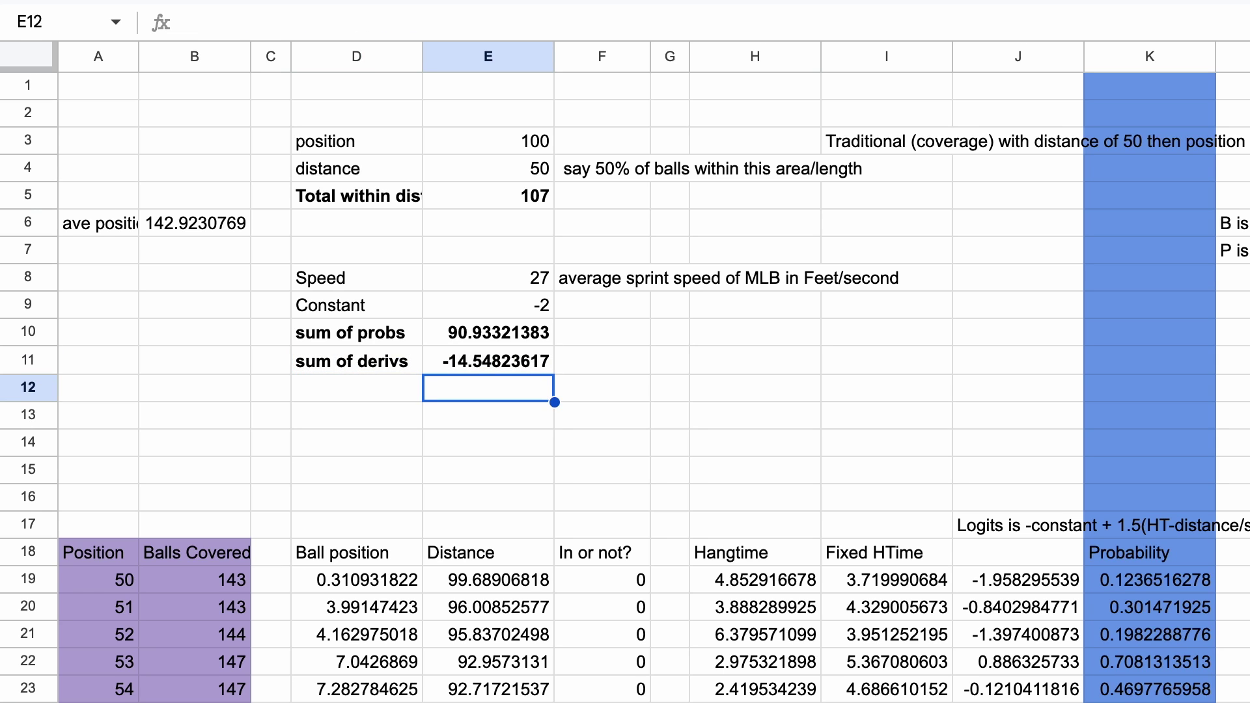
Step: Test positions 57, 58 and 59 in E3 and compare the sum of probs with the sum of derivs
click(488, 141)
text(57)
key(Return)
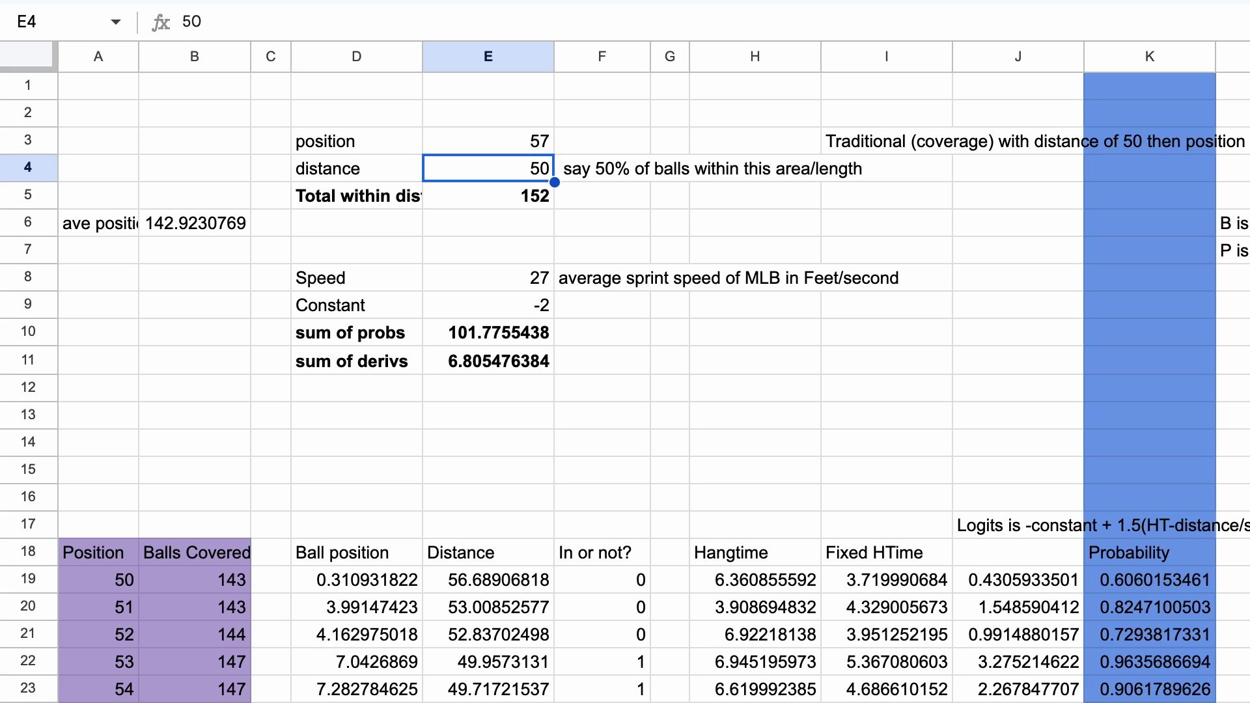
click(487, 140)
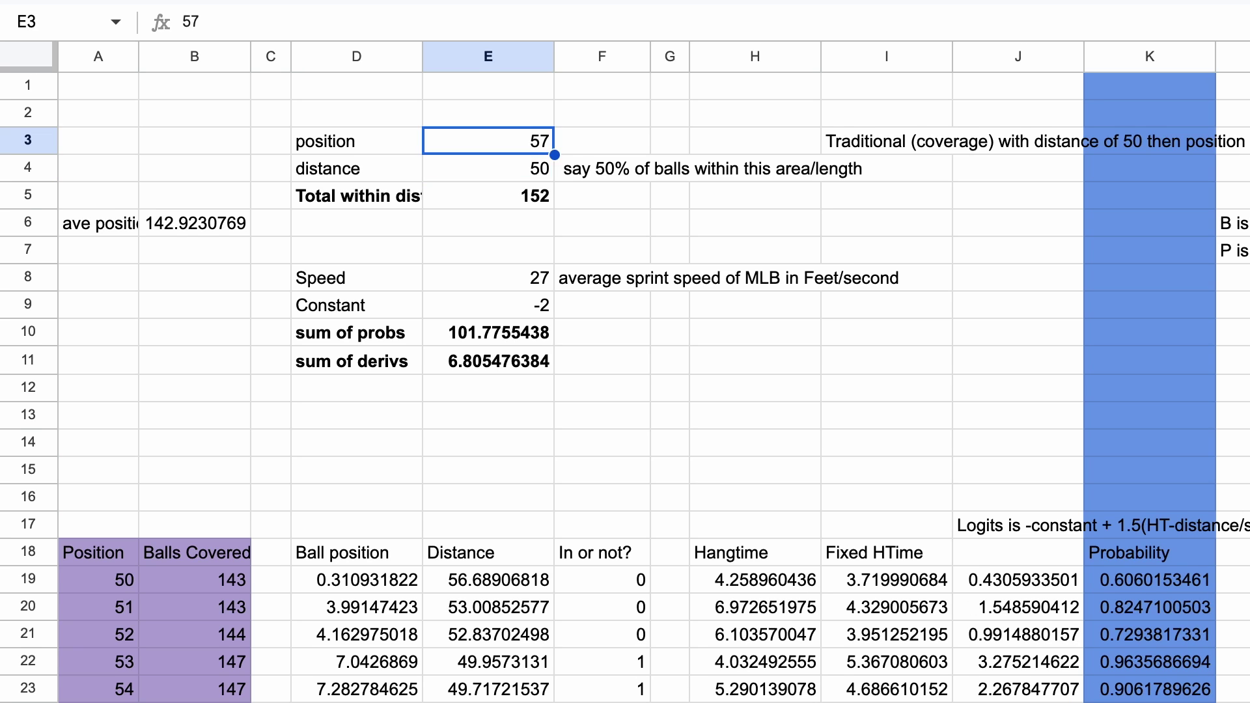
text(58)
key(Return)
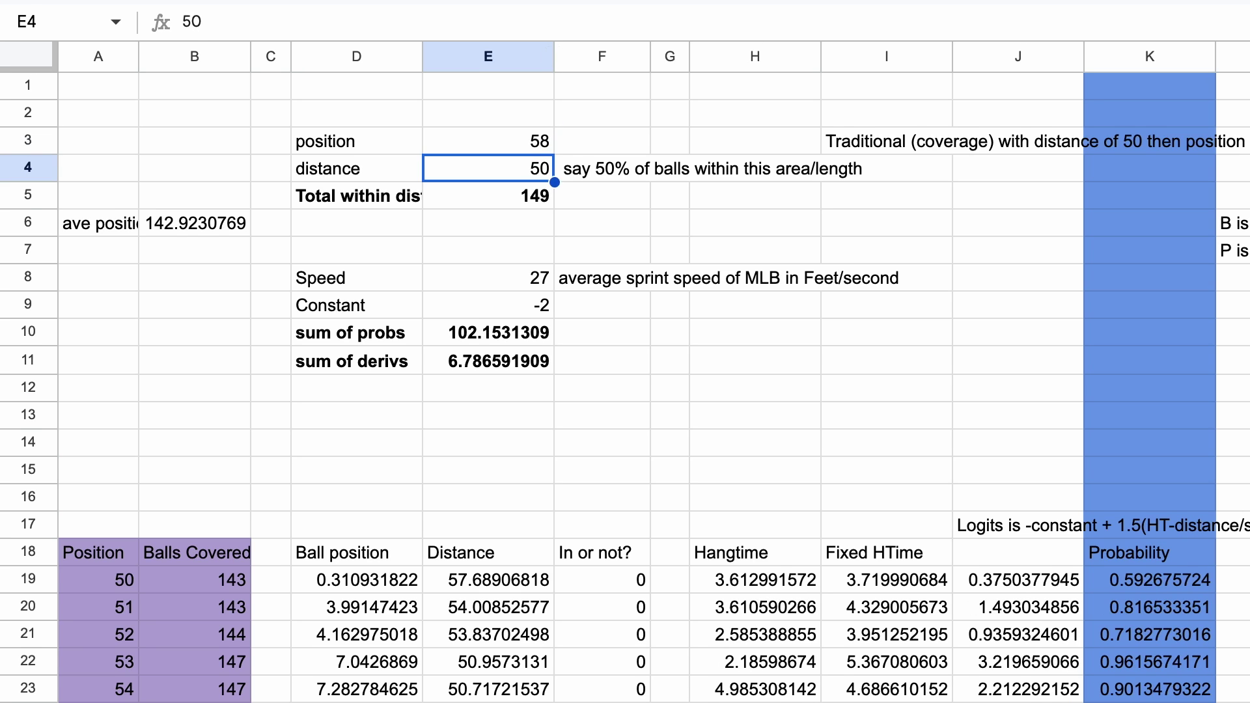
click(487, 140)
text(59)
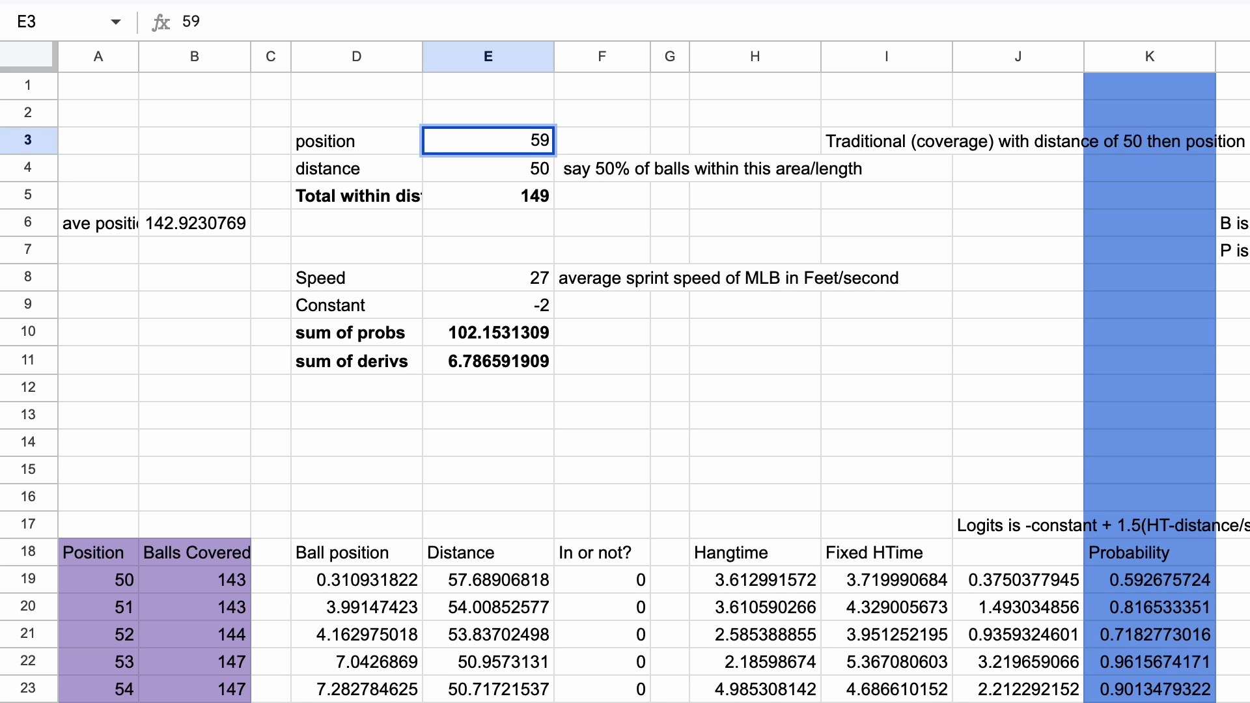
key(Return)
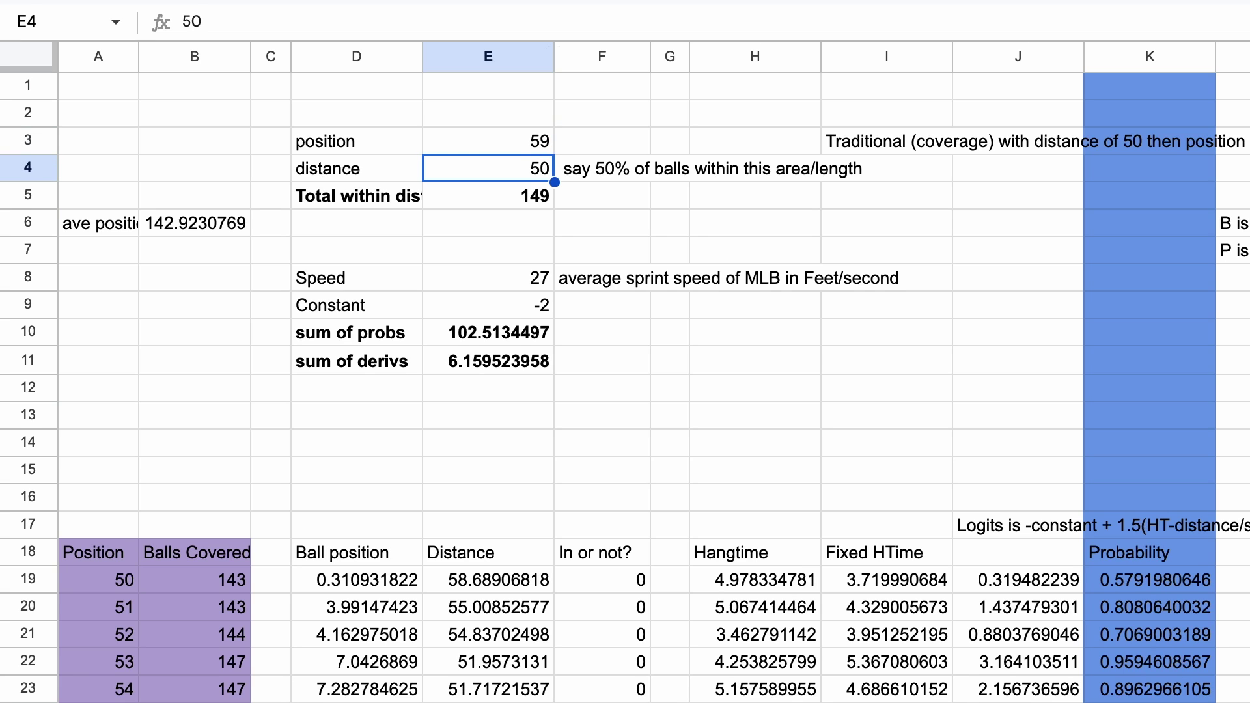
Step: Test positions 60 and 65 in E3 and check how the sum of derivs changes
click(487, 141)
text(60)
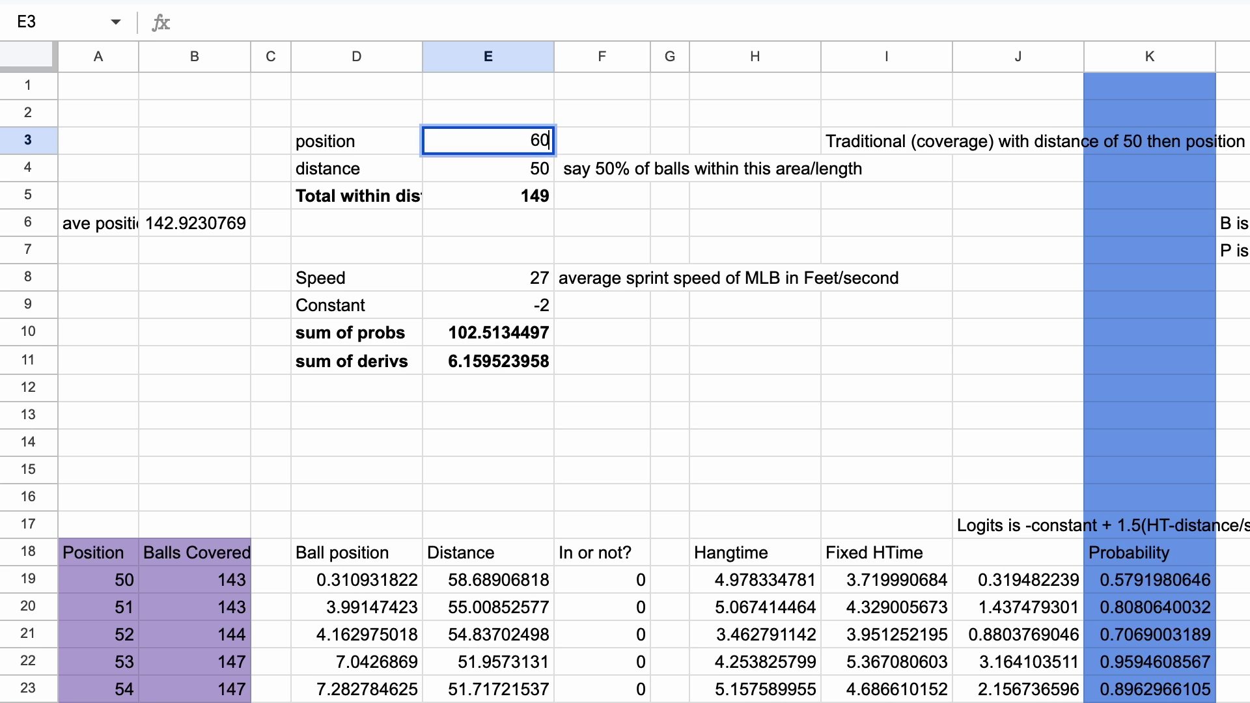
key(Return)
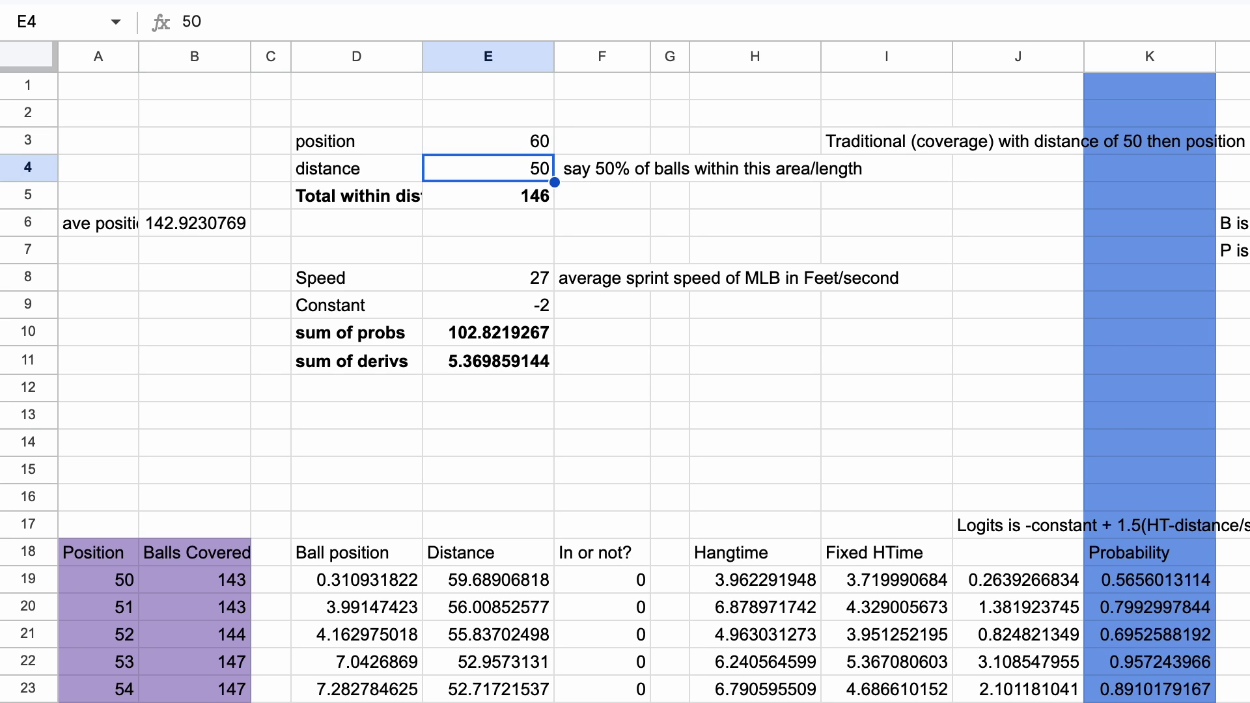
click(487, 141)
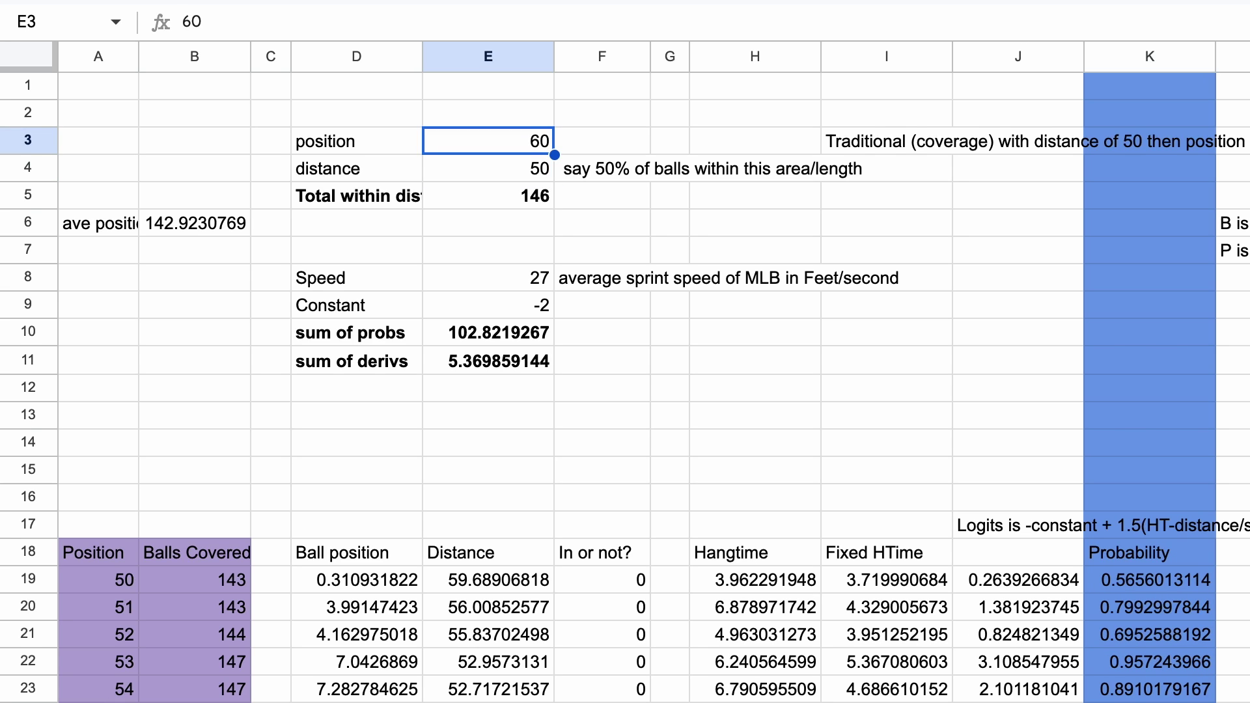
text(65)
key(Return)
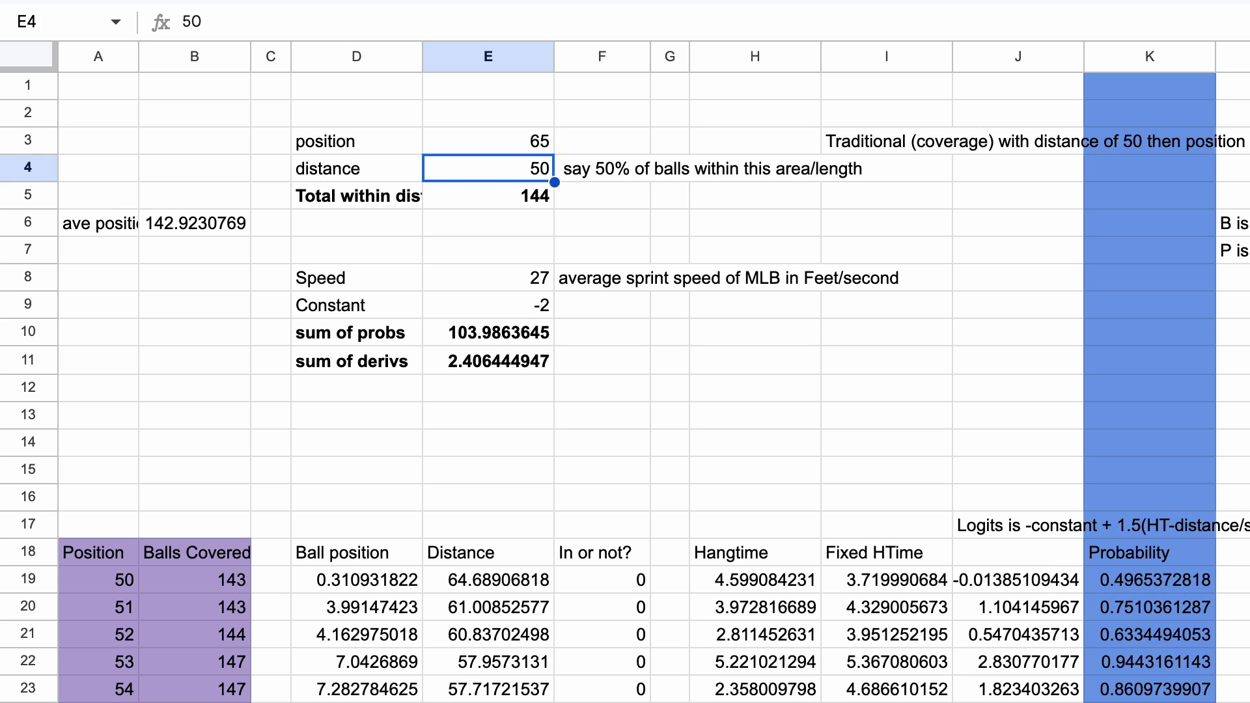
Step: Test positions 75 and 80 in E3 and check the sign of the sum of derivs
click(487, 141)
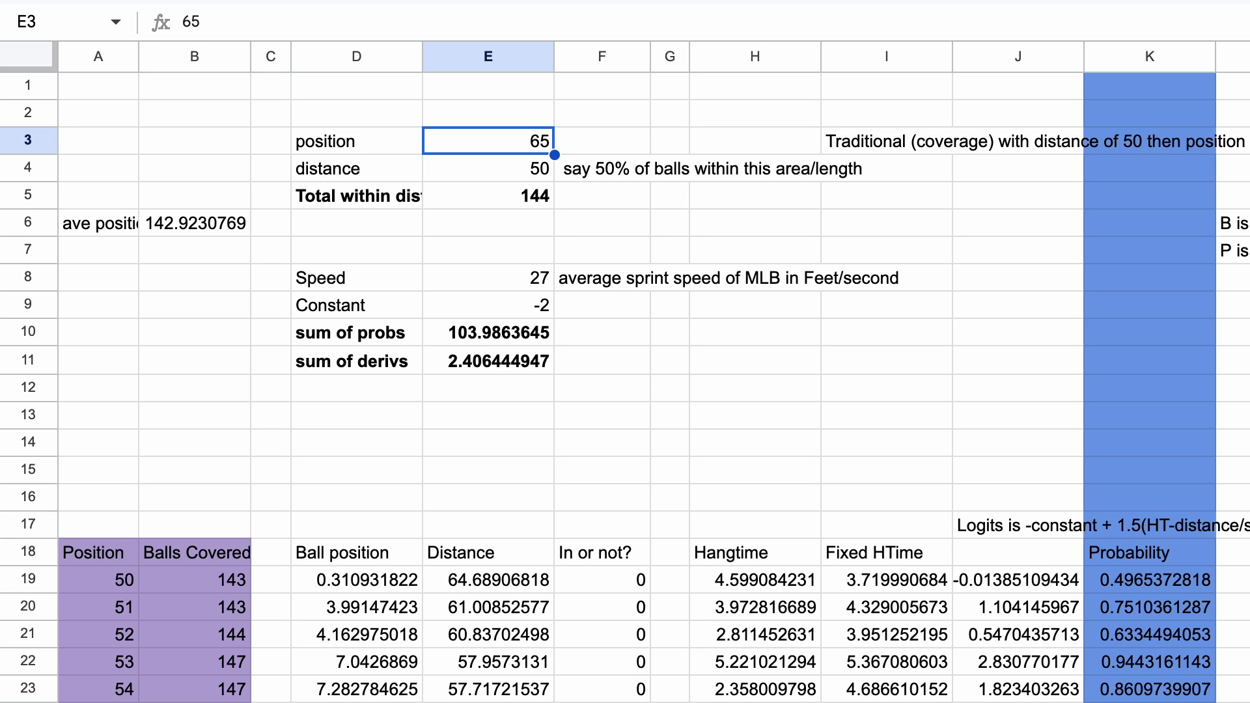
text(75)
key(Return)
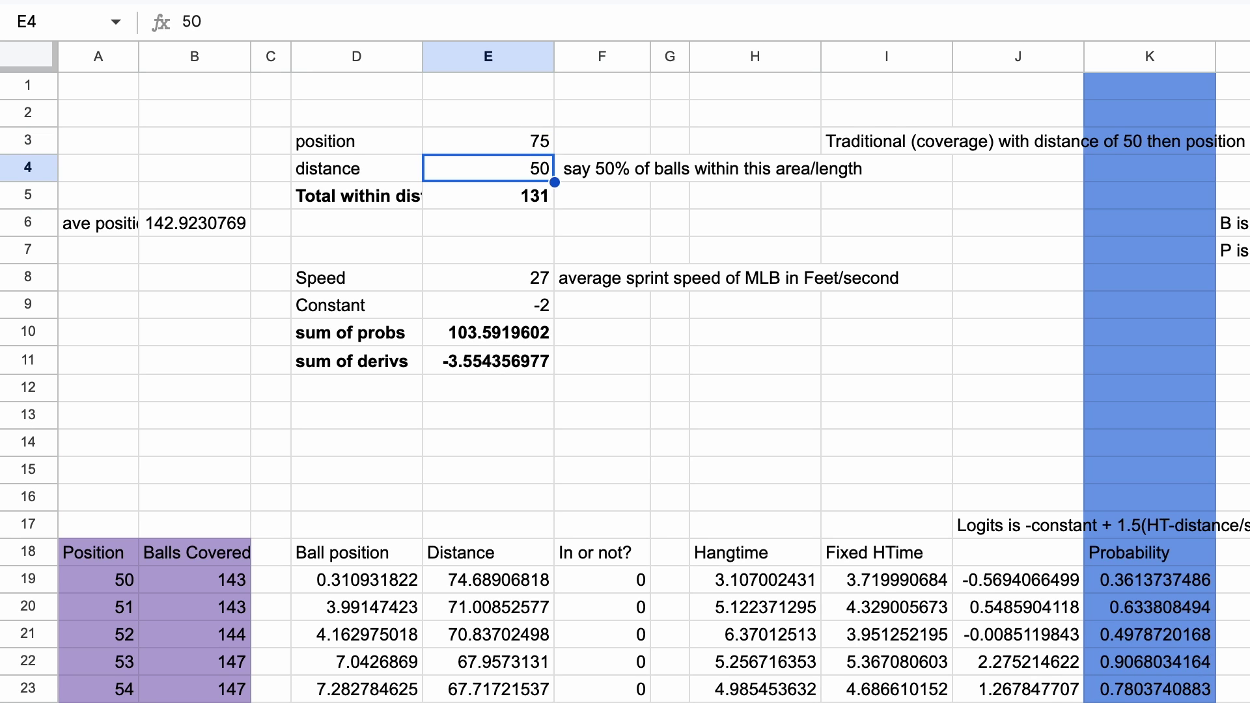
click(487, 141)
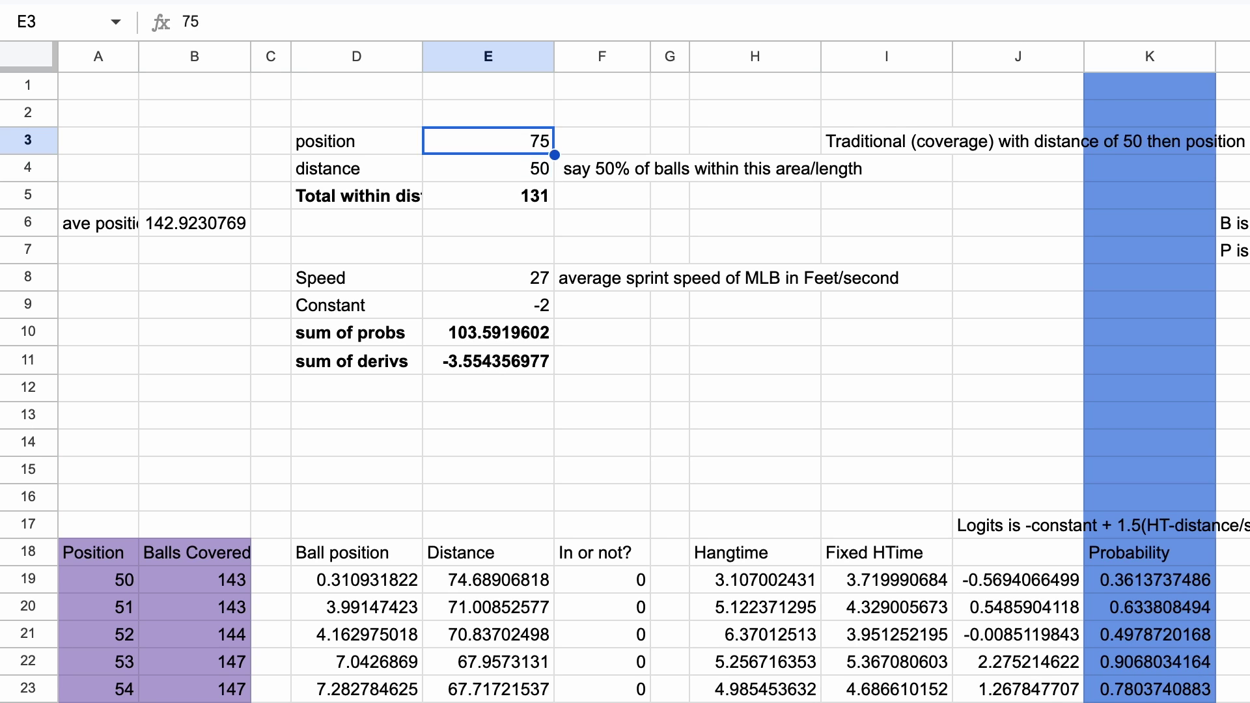
text(80)
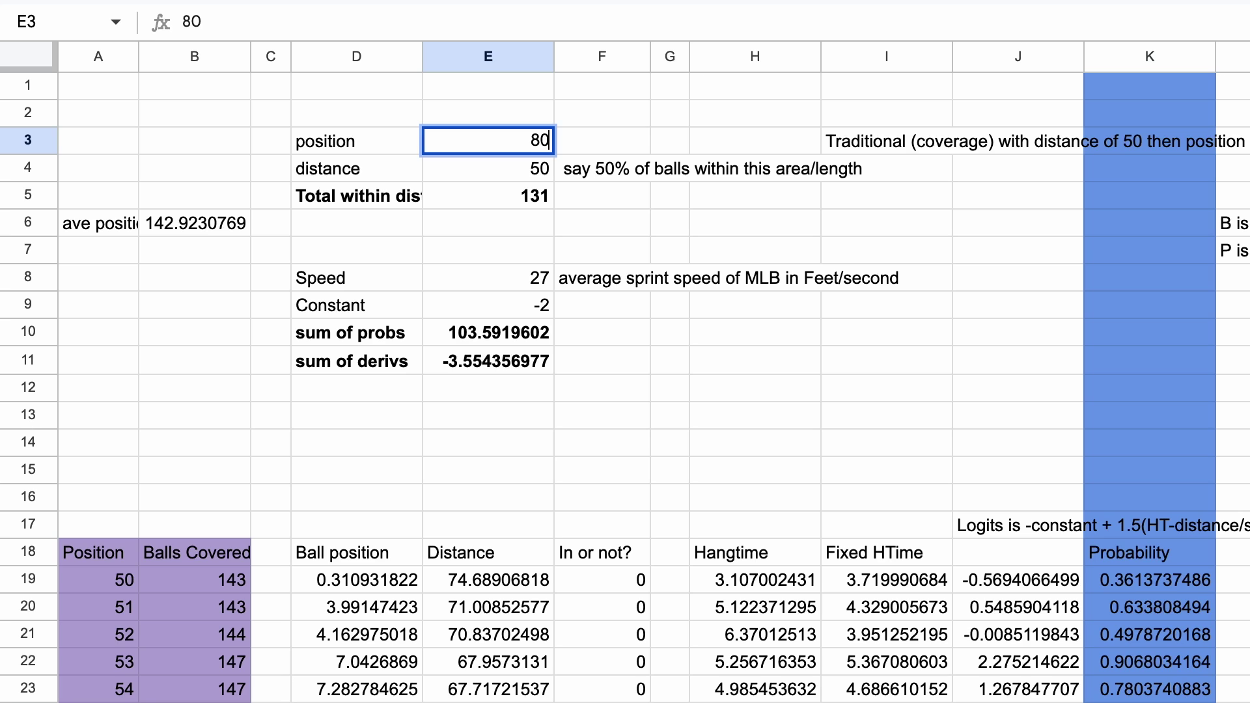
key(Return)
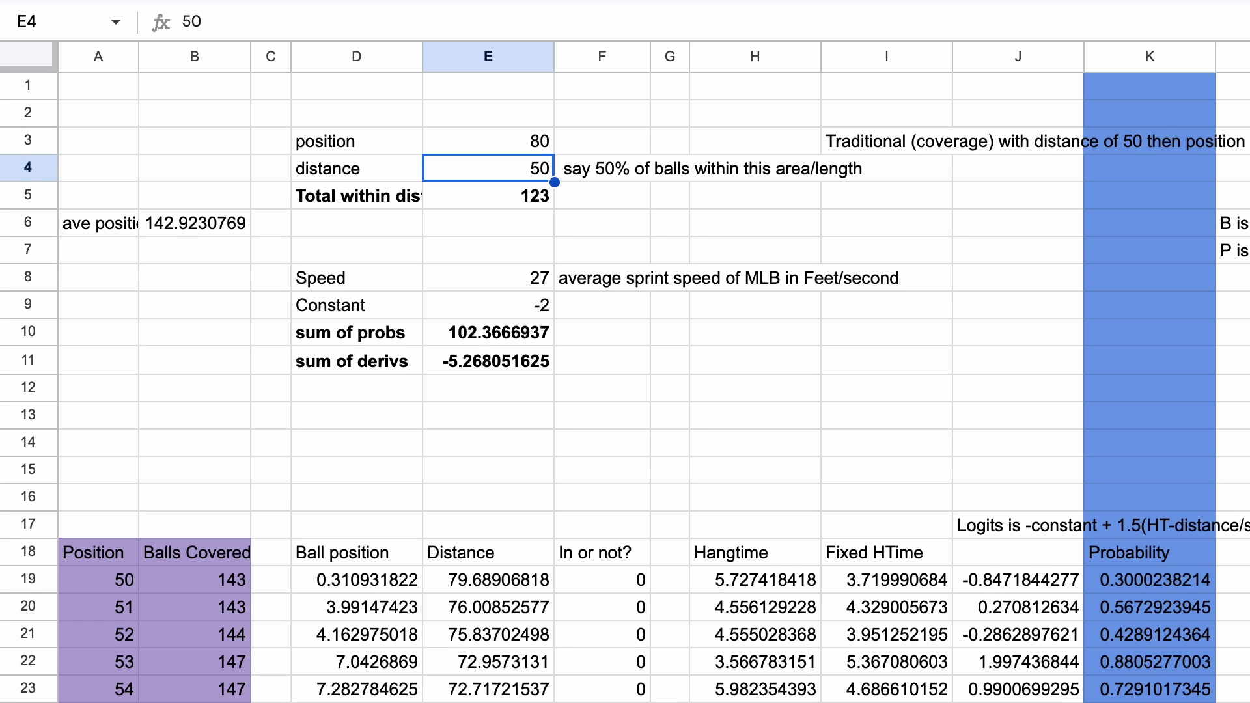
Step: Narrow the optimum by testing positions 71 and 70 in E3 against the sum of derivs
click(487, 140)
text(71)
key(Return)
click(488, 141)
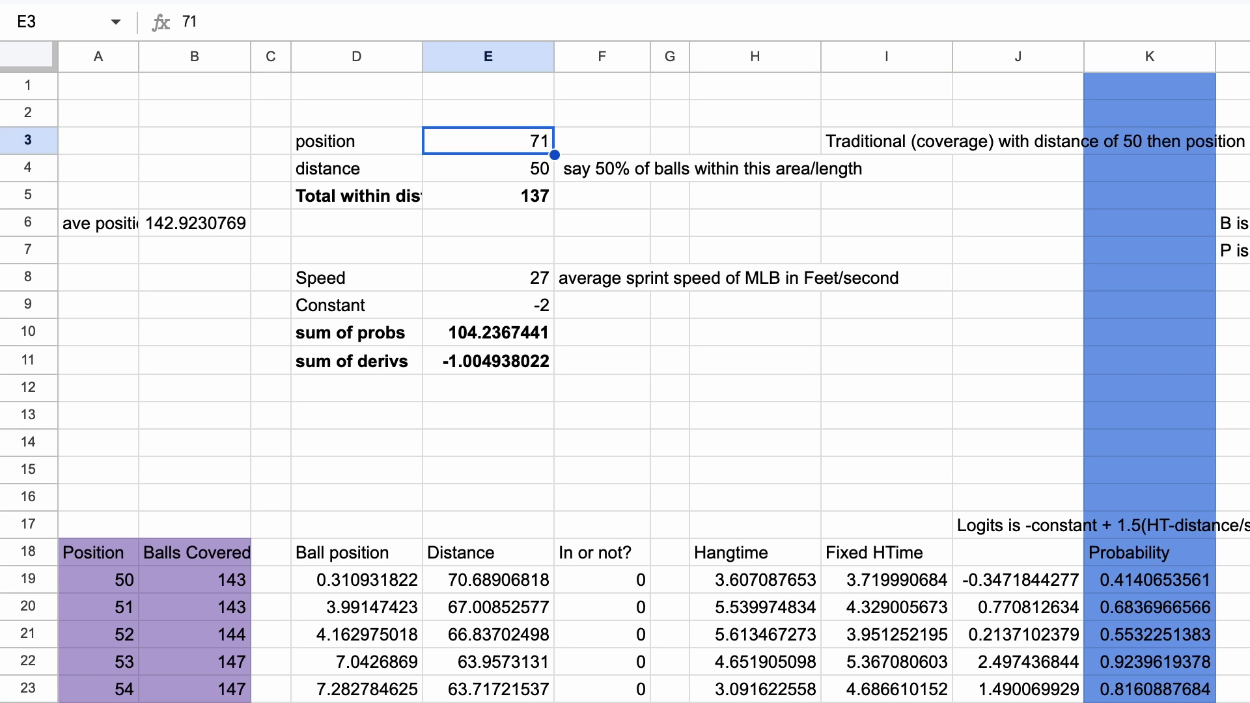
text(70)
key(Return)
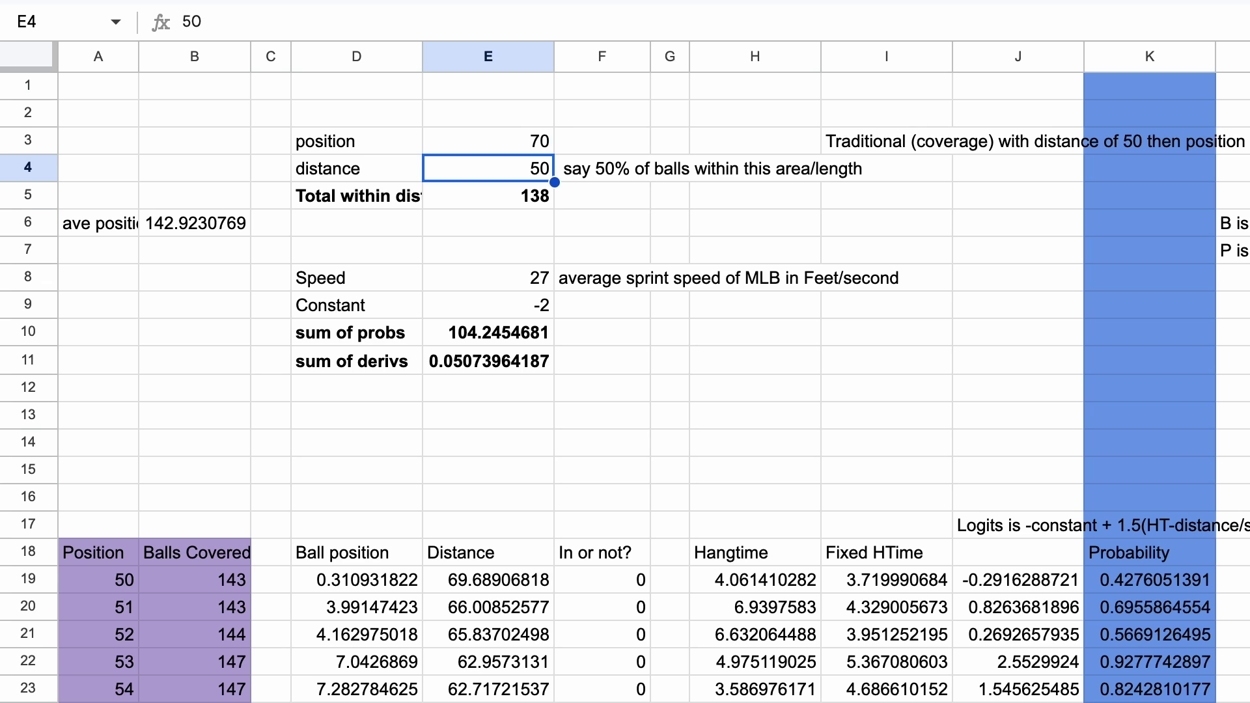
Step: Refine the position in E3 by trying 70.5, then setting it to 70.6
click(487, 140)
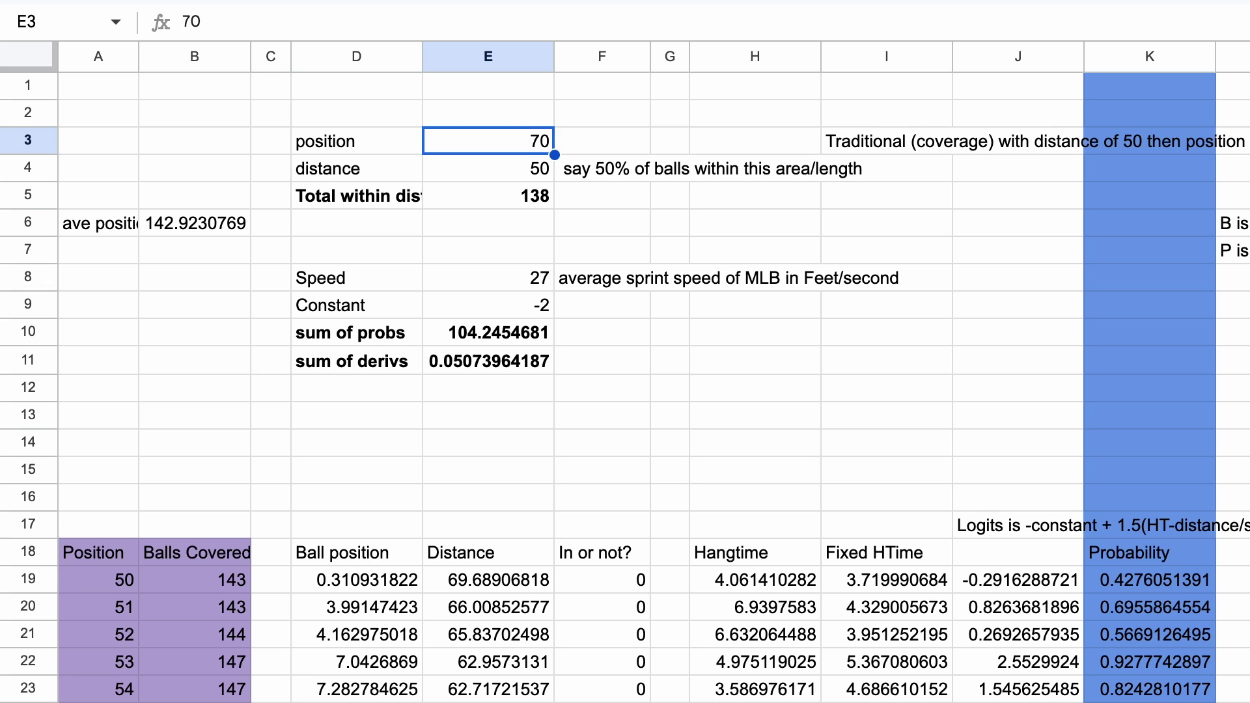
text(70.5)
key(Return)
click(487, 140)
text(70.6)
key(Return)
click(487, 141)
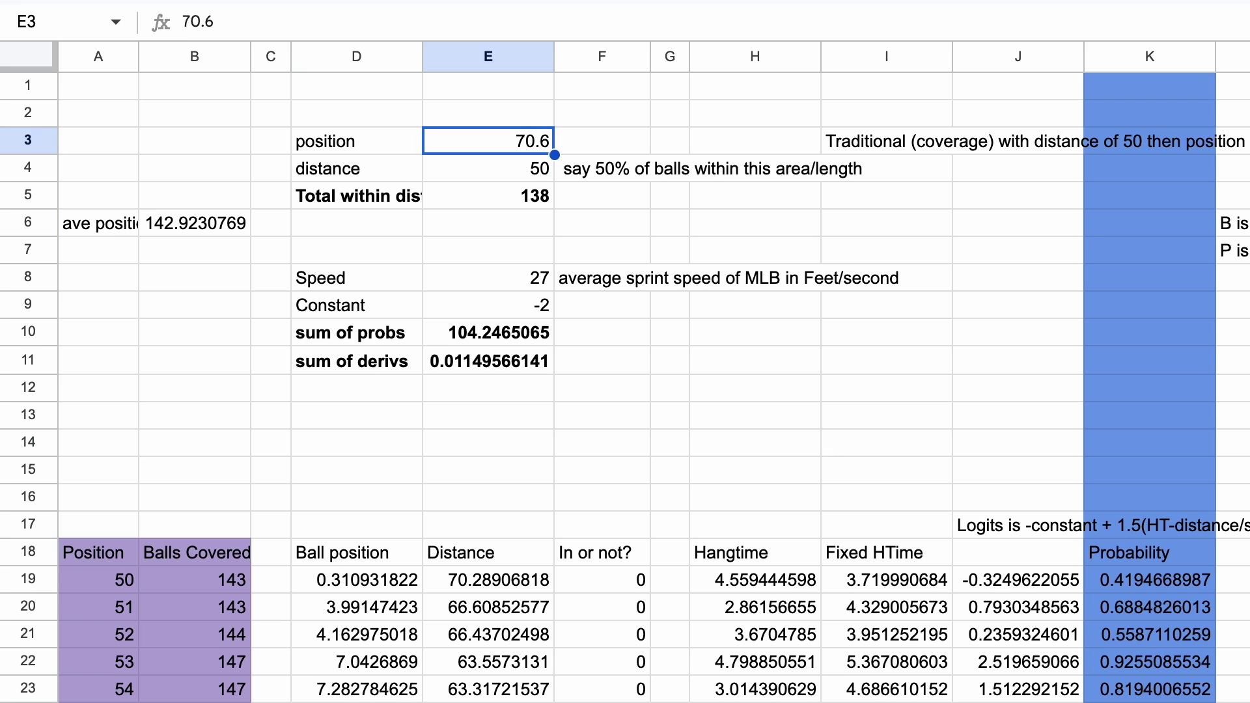
Step: Test positions 70.8, 70.7 and 70.65 in E3 against the sum of derivs
text(70.8)
key(Return)
click(488, 141)
text(70.7)
key(Return)
click(487, 140)
text(70.65)
key(Return)
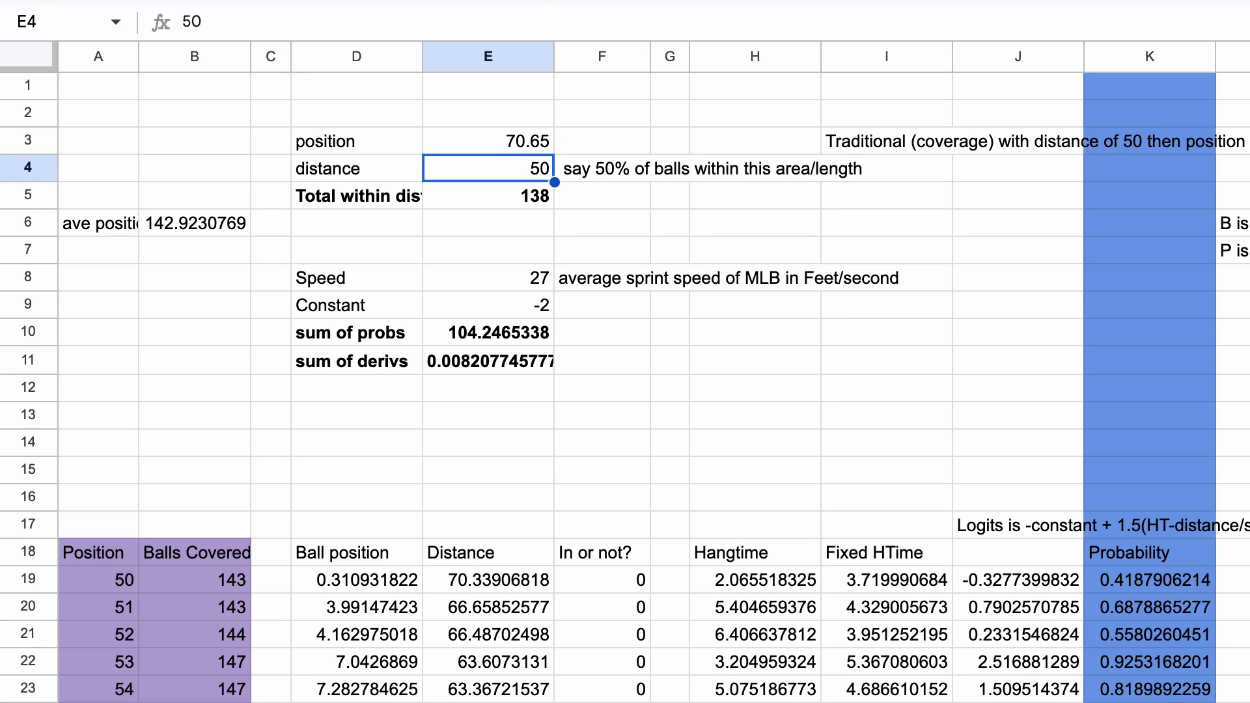
Step: Try positions 70.68 and 70.67 in E3 to compare their sum of derivs
click(488, 140)
text(70.68)
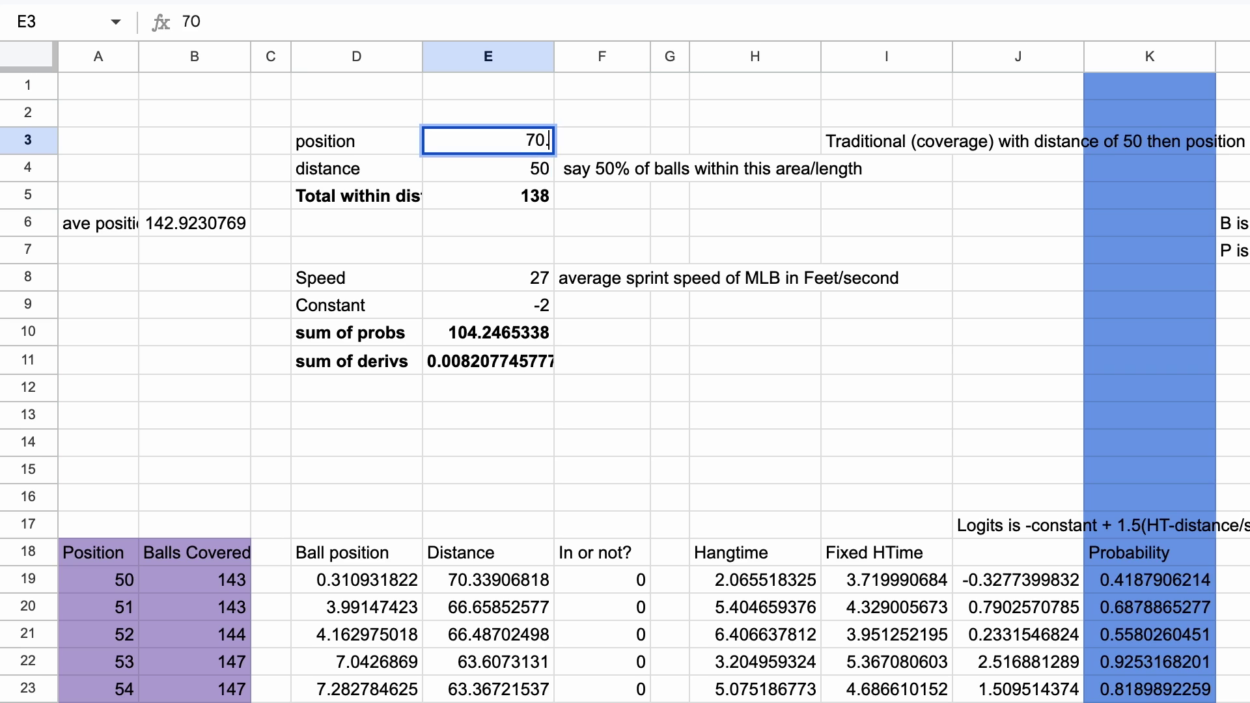
key(Return)
click(488, 141)
text(70.67)
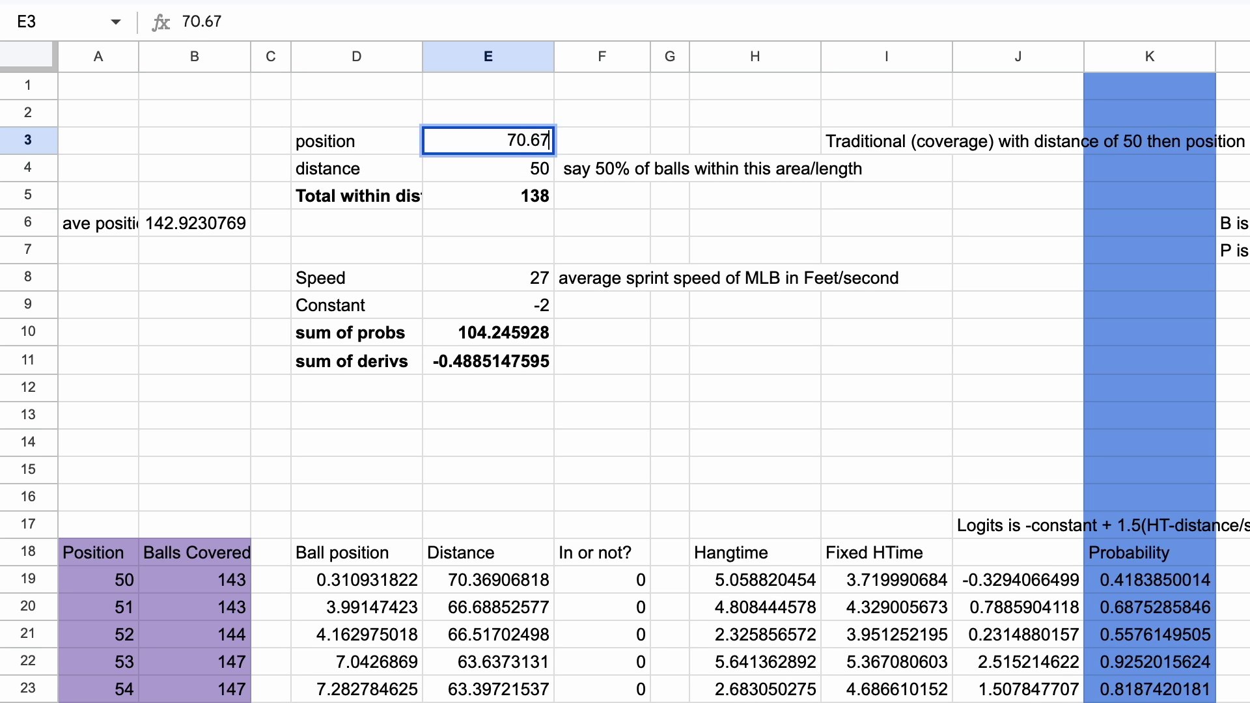
key(Return)
Step: Refine the position in E3 by trying 70.66, then setting it to 70.655
click(488, 141)
text(70.66)
key(Return)
click(487, 141)
text(70.655)
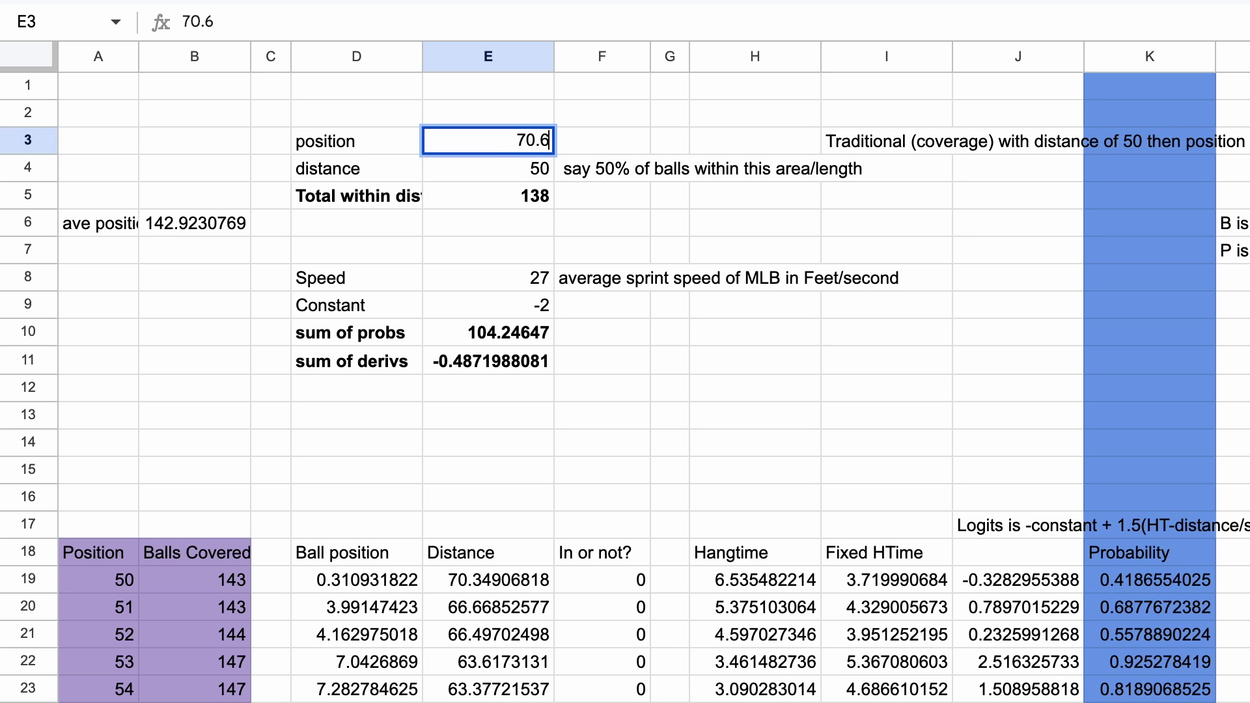
key(Return)
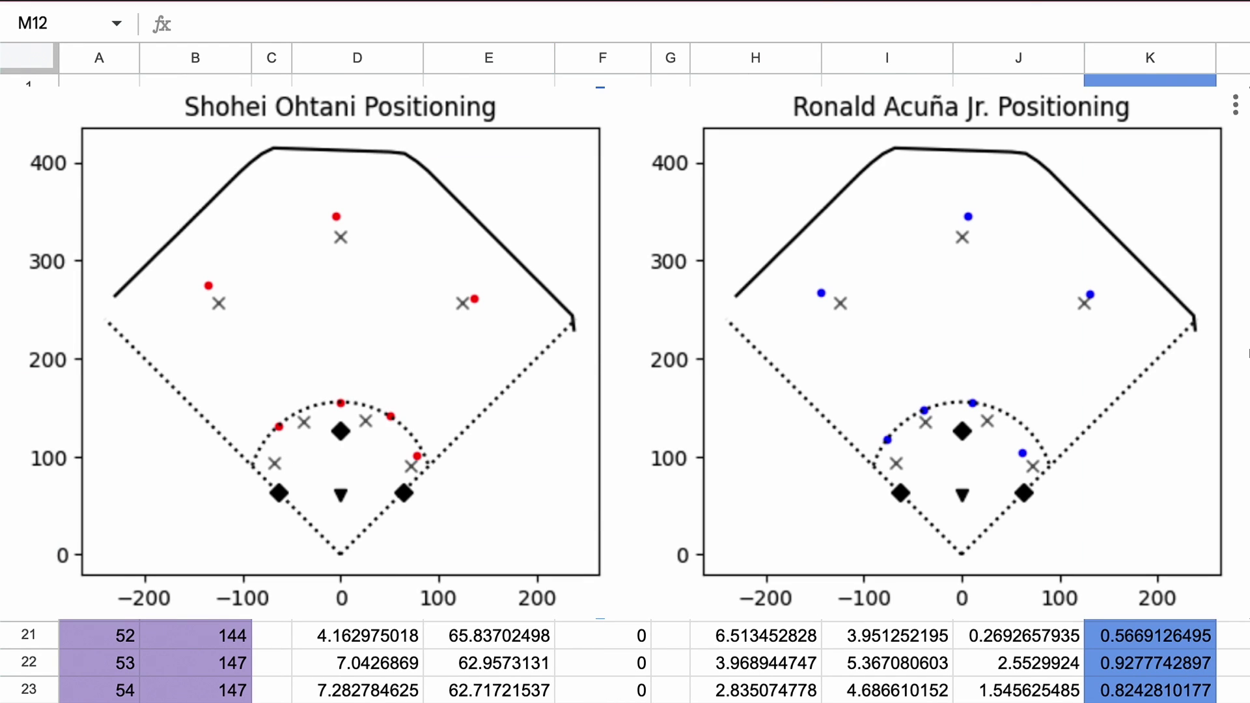